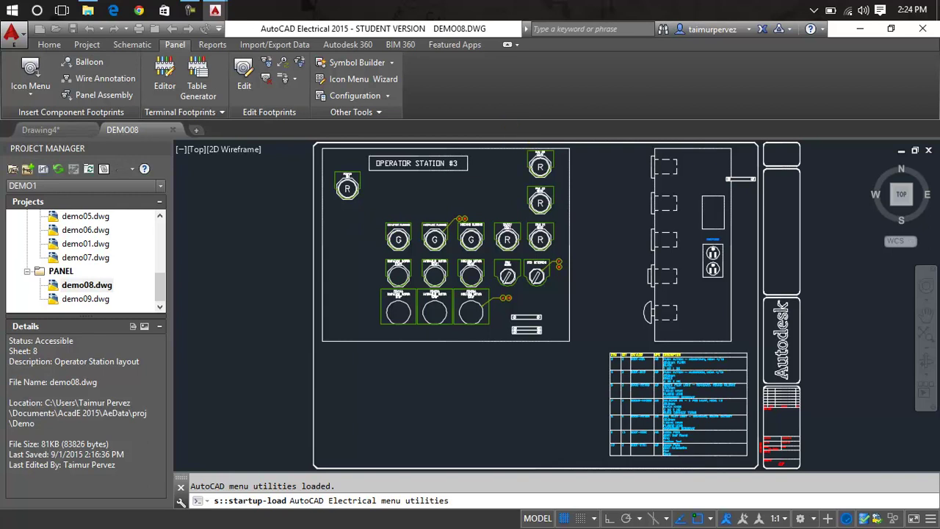
Close the Project Manager palette to give the demo08 panel drawing more room.
{"action": "scroll", "coordinate": [507, 182], "scroll_direction": "down", "scroll_amount": 6}
{"action": "middle_click_drag", "start_coordinate": [507, 182], "coordinate": [376, 213]}
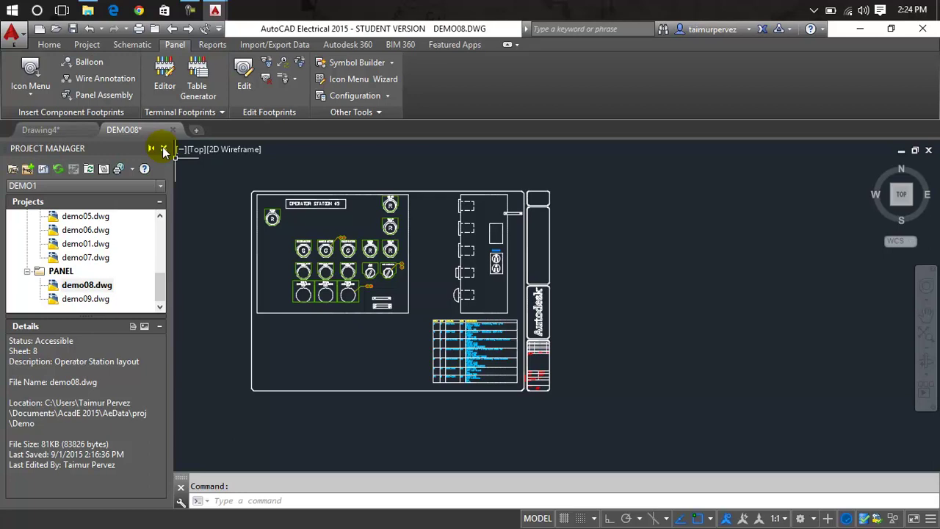
{"action": "scroll", "coordinate": [338, 237], "scroll_direction": "up", "scroll_amount": 5}
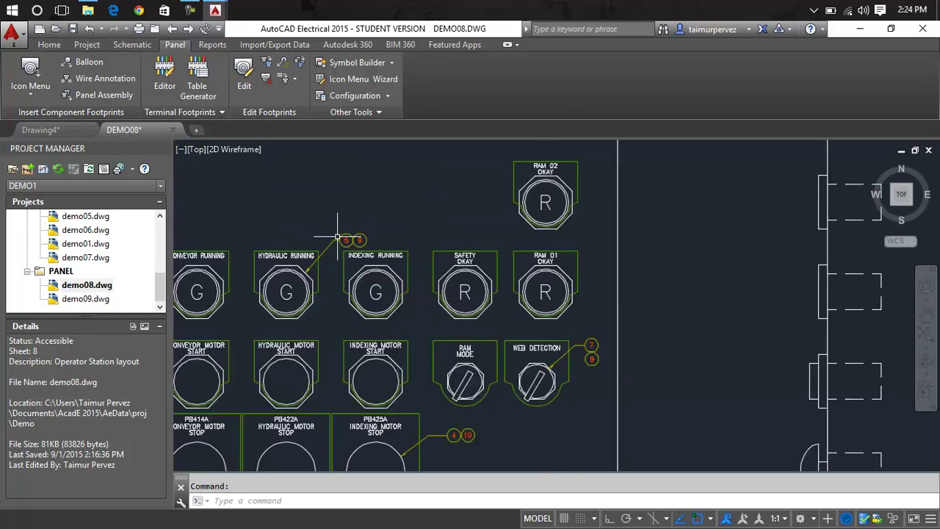
{"action": "scroll", "coordinate": [338, 237], "scroll_direction": "down", "scroll_amount": 3}
{"action": "left_click", "coordinate": [165, 149]}
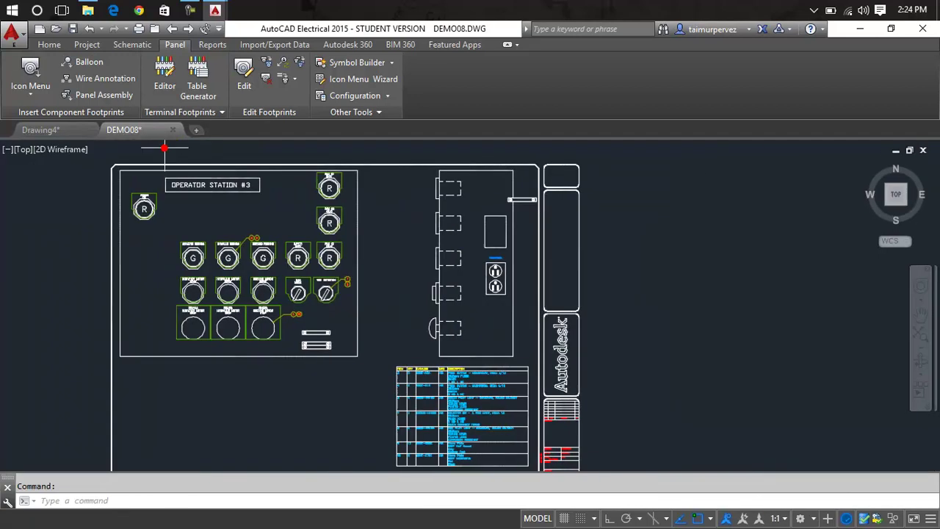
Examine the Operator Station #3 panel layout, including its pilot lights, start and stop buttons, selector switches and nameplates.
{"action": "scroll", "coordinate": [259, 257], "scroll_direction": "up", "scroll_amount": 2}
{"action": "scroll", "coordinate": [237, 204], "scroll_direction": "up", "scroll_amount": 2}
{"action": "middle_click_drag", "start_coordinate": [237, 204], "coordinate": [314, 382]}
{"action": "scroll", "coordinate": [128, 274], "scroll_direction": "up", "scroll_amount": 4}
{"action": "scroll", "coordinate": [706, 230], "scroll_direction": "down", "scroll_amount": 4}
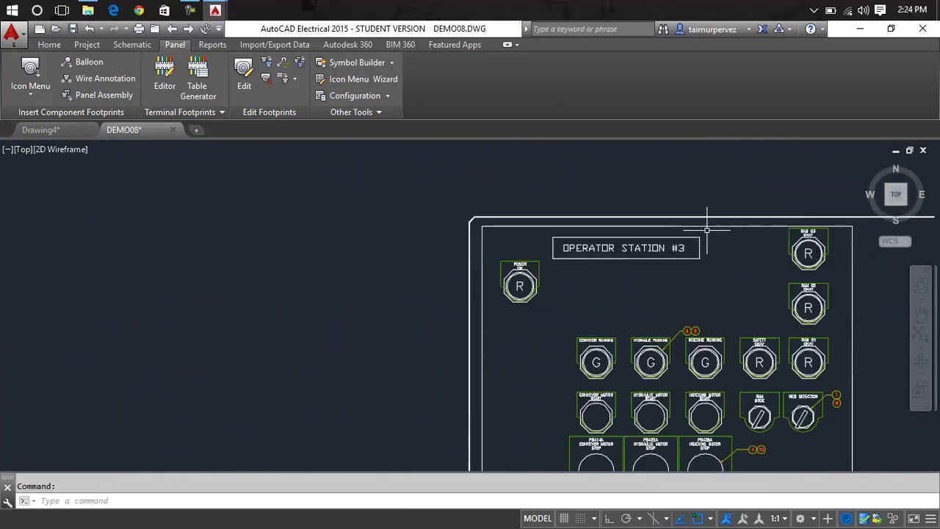
{"action": "middle_click_drag", "start_coordinate": [777, 245], "coordinate": [424, 144]}
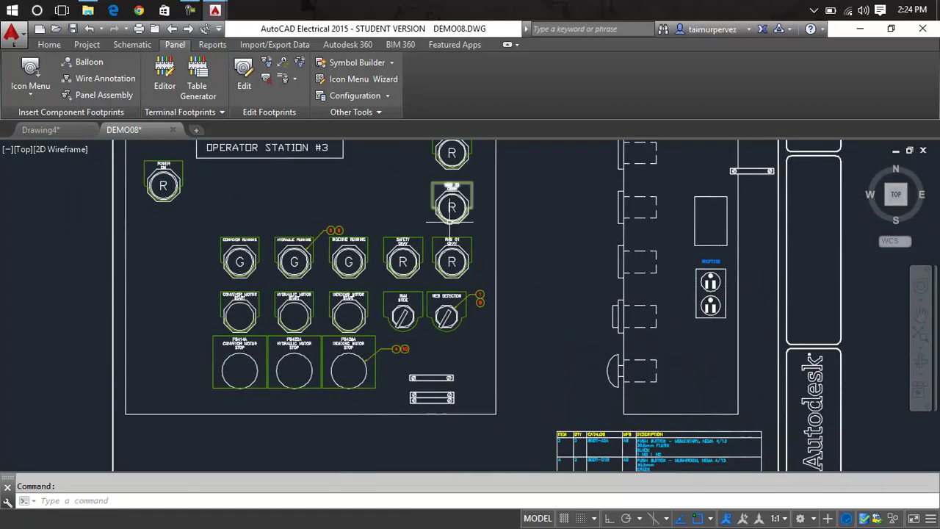
{"action": "middle_click_drag", "start_coordinate": [529, 218], "coordinate": [545, 306]}
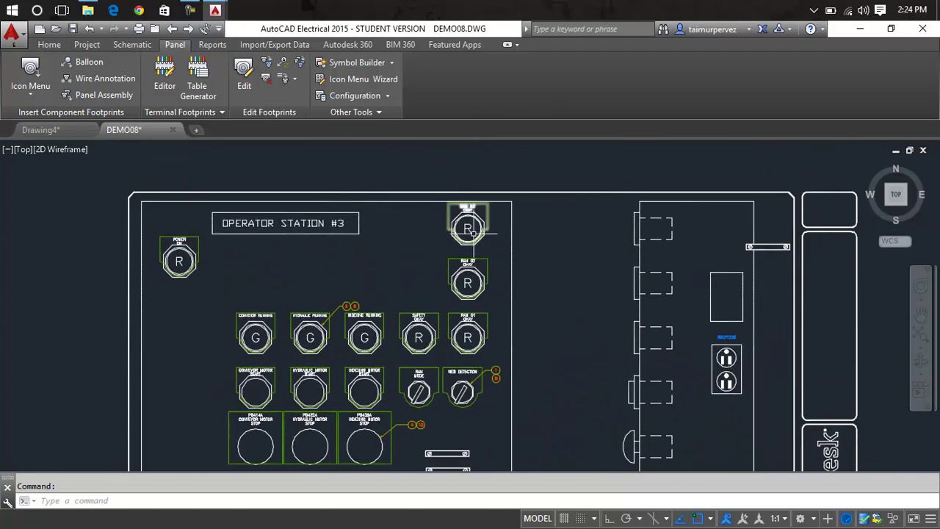
{"action": "scroll", "coordinate": [470, 229], "scroll_direction": "up", "scroll_amount": 5}
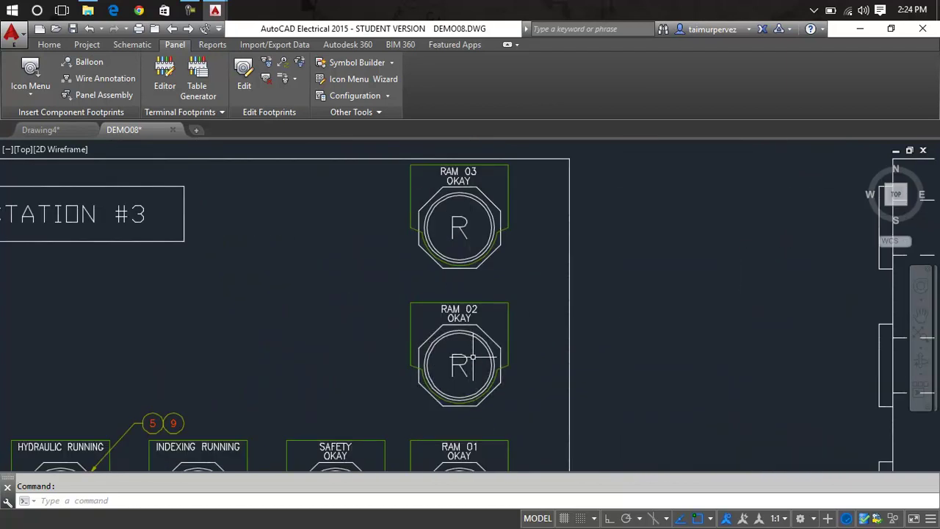
{"action": "scroll", "coordinate": [470, 371], "scroll_direction": "down", "scroll_amount": 2}
{"action": "middle_click_drag", "start_coordinate": [469, 373], "coordinate": [531, 219]}
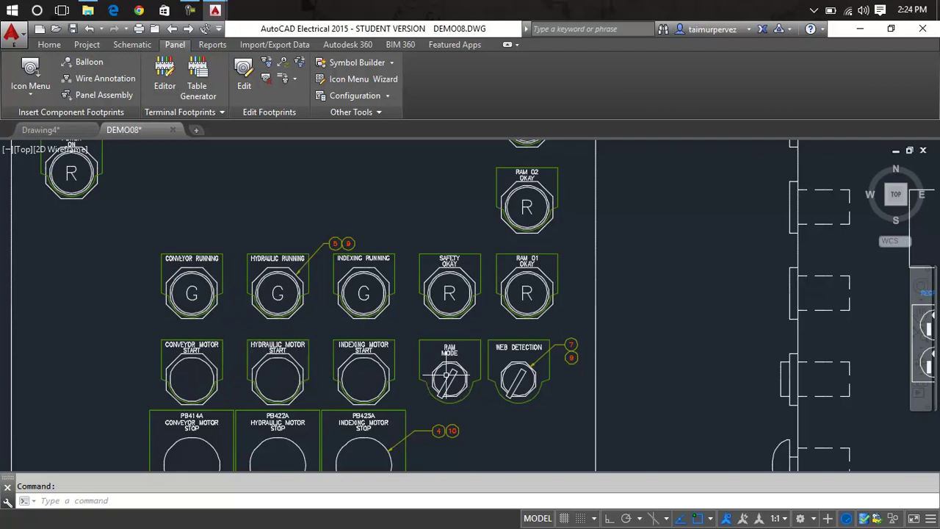
{"action": "scroll", "coordinate": [446, 374], "scroll_direction": "up", "scroll_amount": 5}
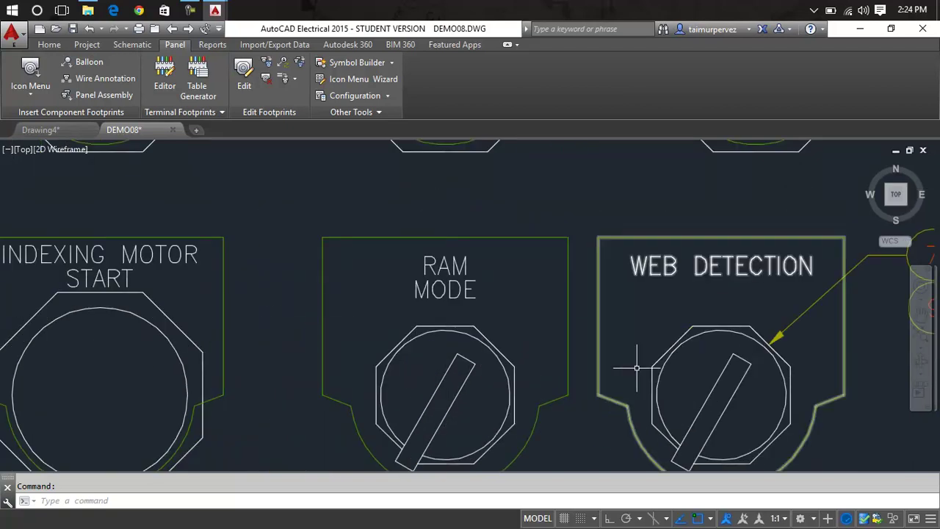
{"action": "scroll", "coordinate": [707, 360], "scroll_direction": "down", "scroll_amount": 5}
{"action": "scroll", "coordinate": [613, 330], "scroll_direction": "up", "scroll_amount": 4}
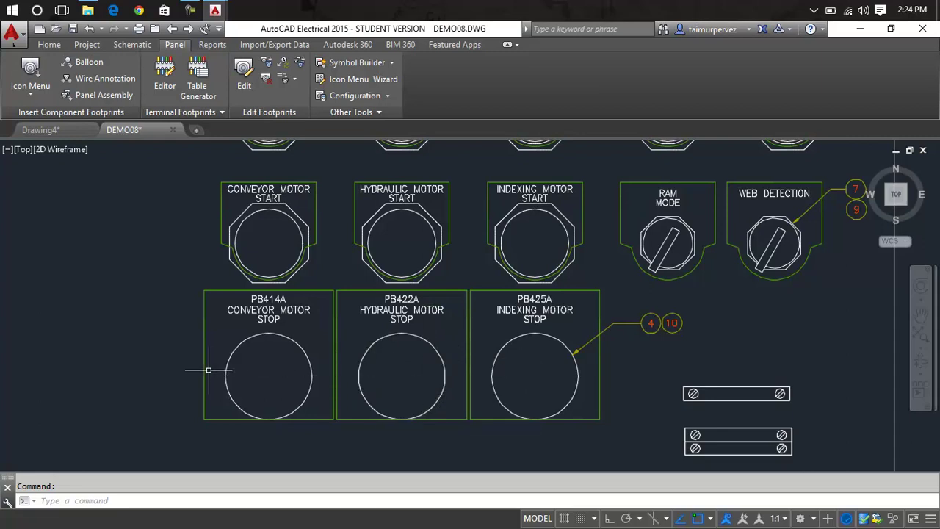
Examine the hardware strips near the station's lower edge and the side view of the panel components.
{"action": "scroll", "coordinate": [540, 384], "scroll_direction": "down", "scroll_amount": 5}
{"action": "mouse_move", "coordinate": [540, 384]}
{"action": "middle_mouse_down"}
{"action": "mouse_move", "coordinate": [213, 371]}
{"action": "mouse_move", "coordinate": [83, 339]}
{"action": "middle_mouse_up"}
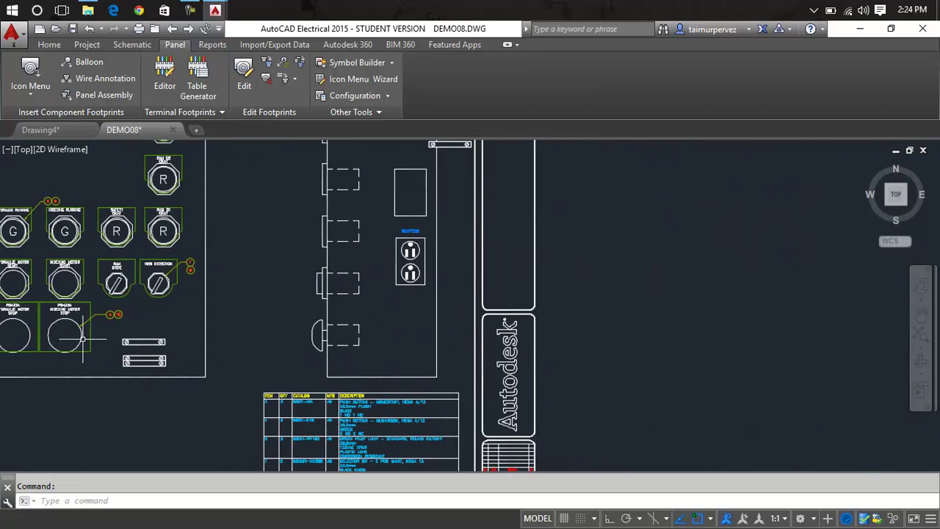
{"action": "scroll", "coordinate": [120, 336], "scroll_direction": "up", "scroll_amount": 8}
{"action": "scroll", "coordinate": [120, 335], "scroll_direction": "down", "scroll_amount": 4}
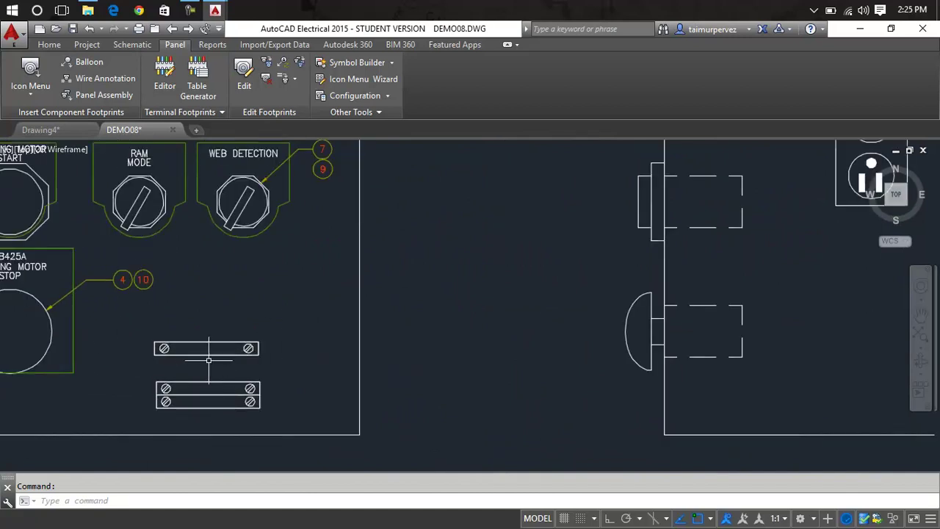
{"action": "middle_click_drag", "start_coordinate": [545, 335], "coordinate": [445, 384]}
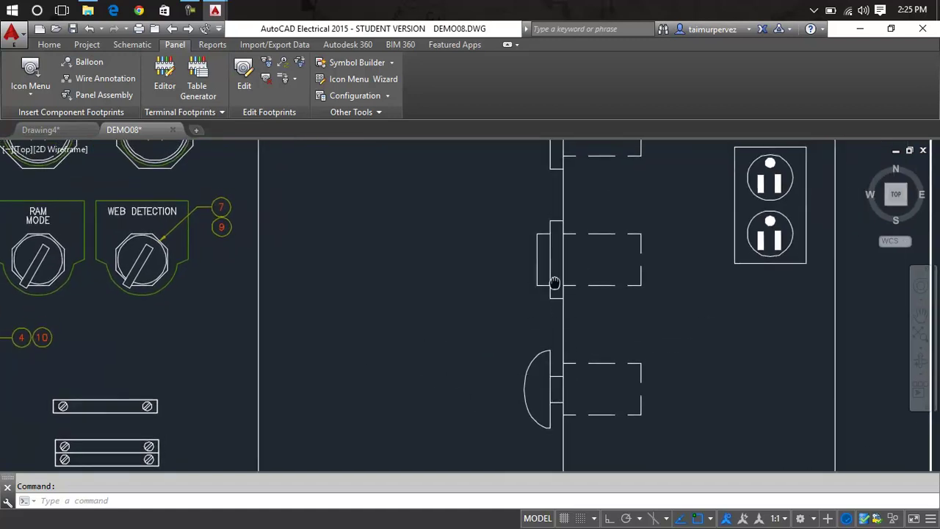
{"action": "scroll", "coordinate": [551, 351], "scroll_direction": "down", "scroll_amount": 3}
{"action": "scroll", "coordinate": [537, 293], "scroll_direction": "down", "scroll_amount": 2}
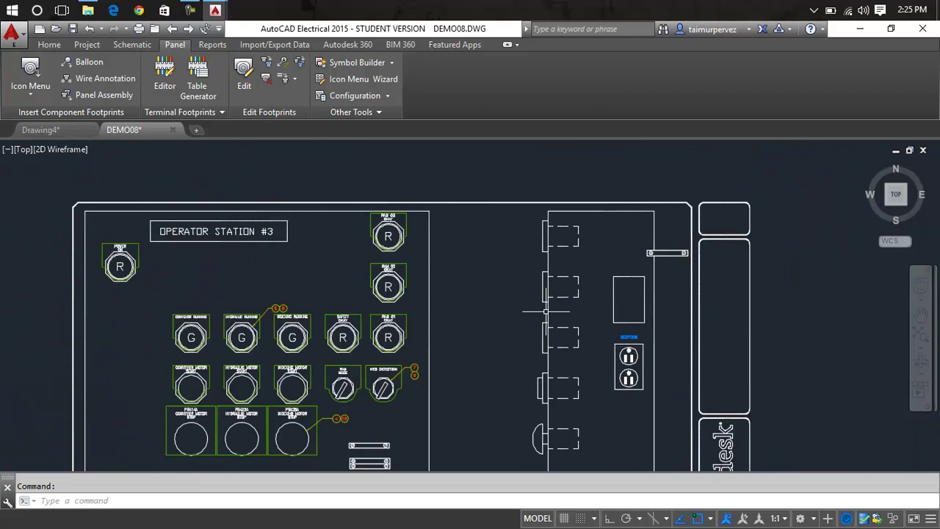
{"action": "middle_click_drag", "start_coordinate": [537, 323], "coordinate": [537, 294]}
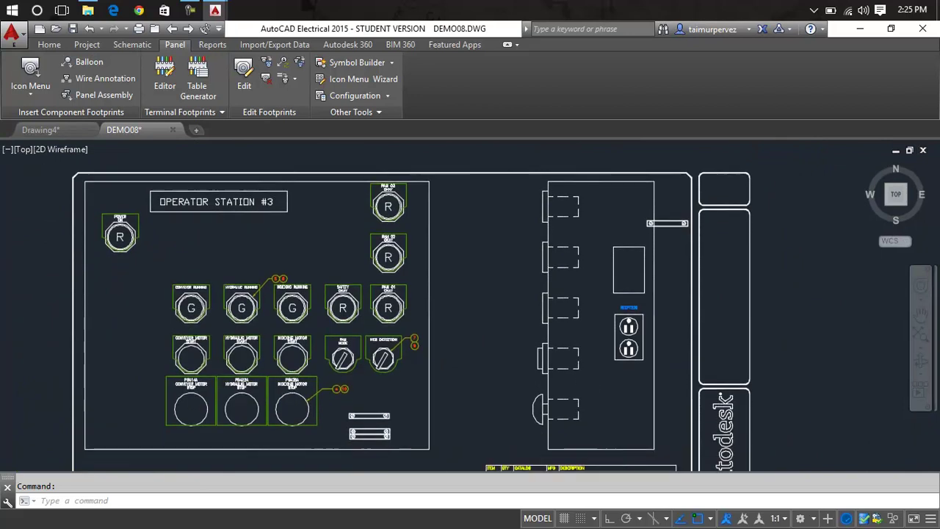
Review the push button symbols offered for Insert Footprint and close the dialog without inserting one.
{"action": "left_click", "coordinate": [43, 64]}
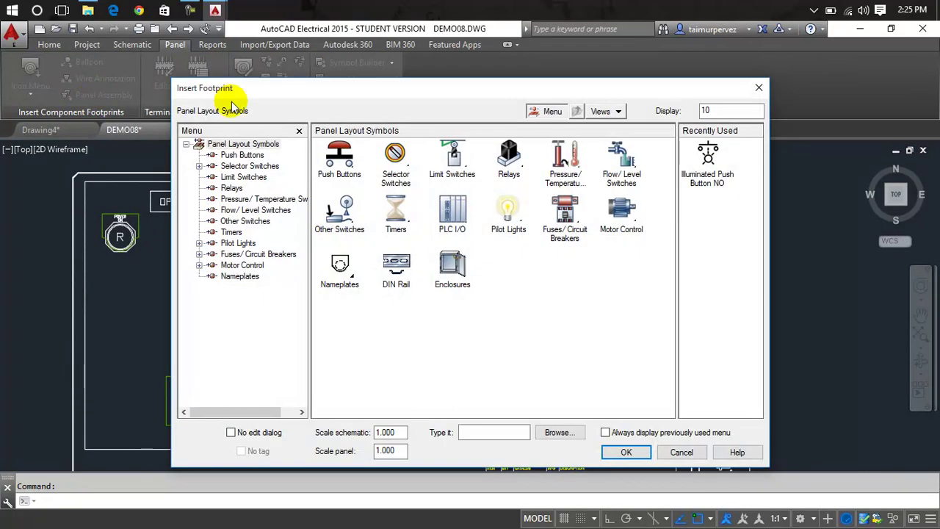
{"action": "left_click", "coordinate": [326, 164]}
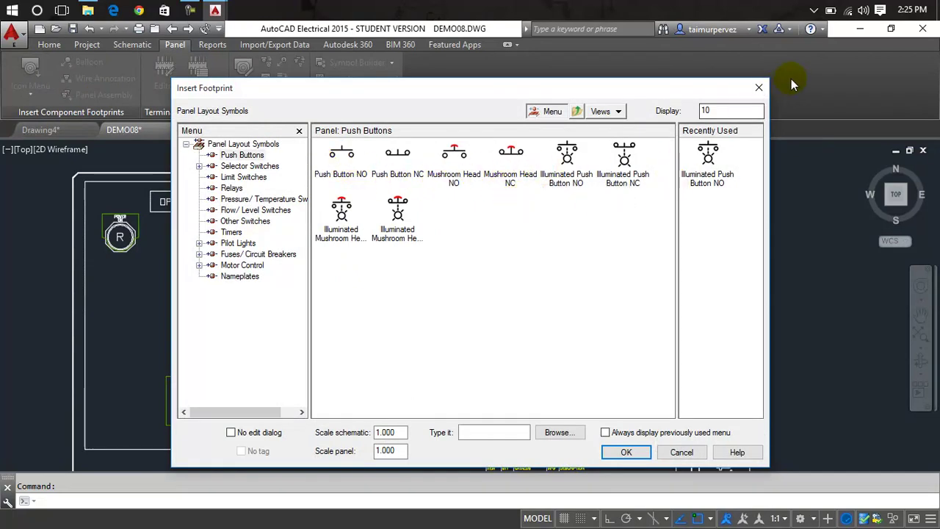
{"action": "left_click", "coordinate": [758, 88]}
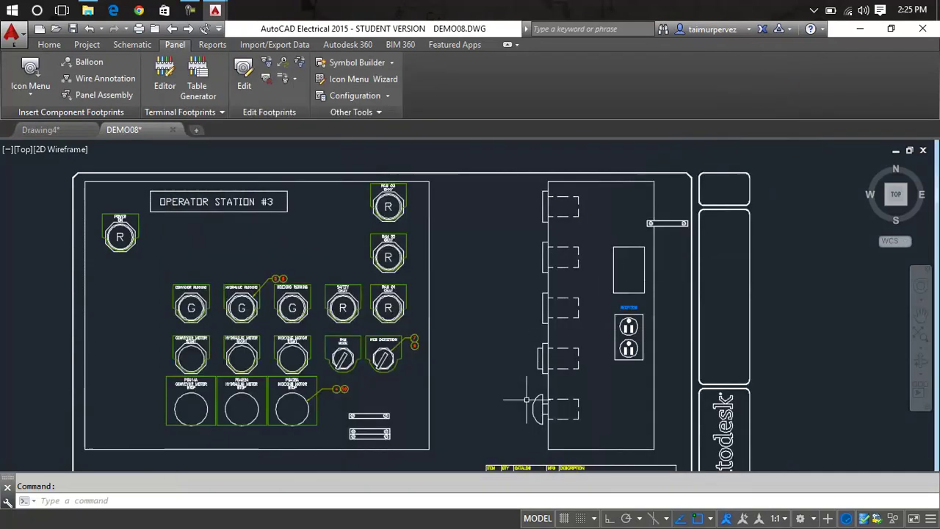
Examine the receptacle in the side view and the item table beneath it.
{"action": "scroll", "coordinate": [527, 400], "scroll_direction": "down", "scroll_amount": 3}
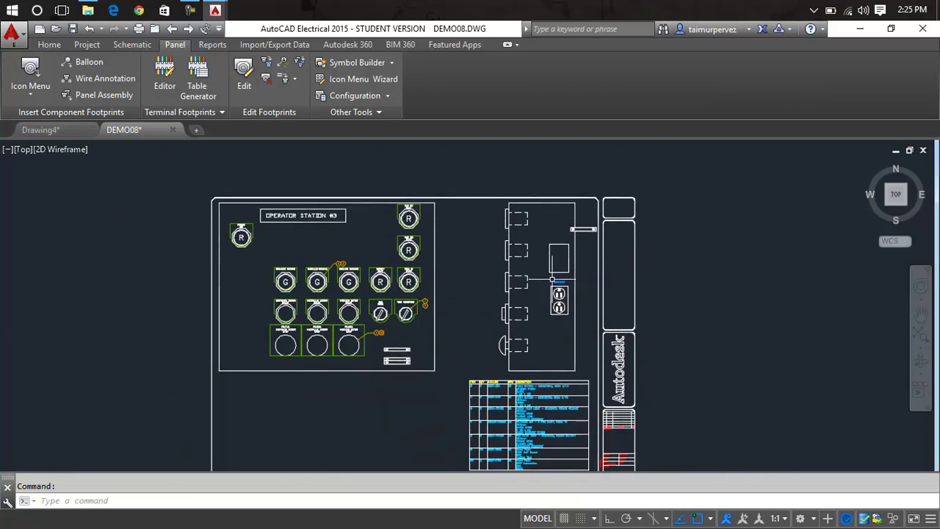
{"action": "scroll", "coordinate": [544, 281], "scroll_direction": "up", "scroll_amount": 6}
{"action": "scroll", "coordinate": [552, 279], "scroll_direction": "down", "scroll_amount": 10}
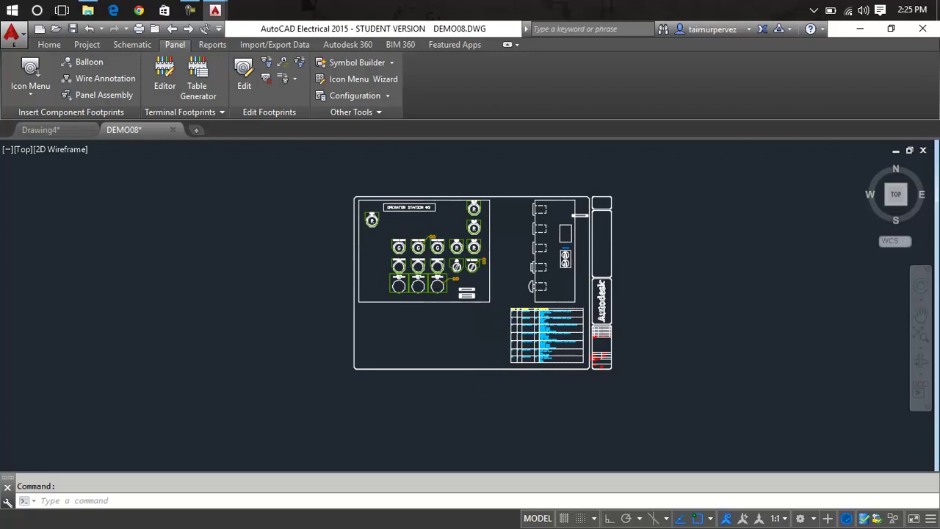
{"action": "scroll", "coordinate": [526, 324], "scroll_direction": "up", "scroll_amount": 8}
{"action": "left_click", "coordinate": [518, 337]}
{"action": "scroll", "coordinate": [519, 338], "scroll_direction": "down", "scroll_amount": 8}
{"action": "mouse_move", "coordinate": [524, 350]}
{"action": "middle_mouse_down"}
{"action": "mouse_move", "coordinate": [585, 336]}
{"action": "mouse_move", "coordinate": [601, 357]}
{"action": "middle_mouse_up"}
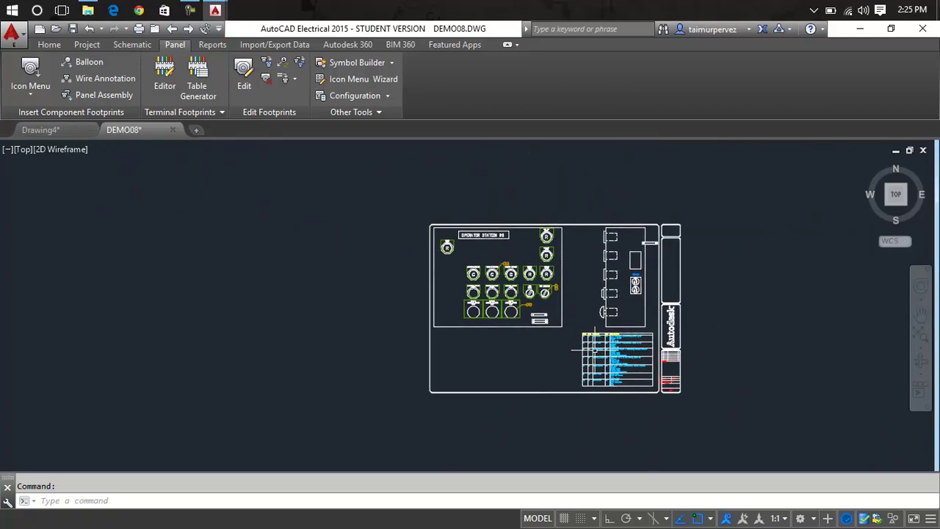
Inspect the Operator Station #3 enclosure outline and the empty sheet area beneath it.
{"action": "scroll", "coordinate": [484, 254], "scroll_direction": "up", "scroll_amount": 2}
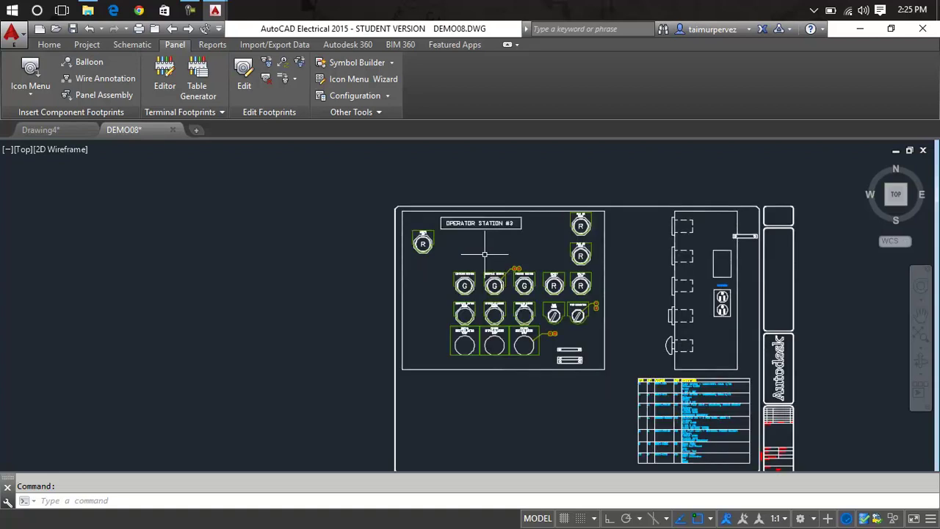
{"action": "scroll", "coordinate": [419, 218], "scroll_direction": "up", "scroll_amount": 4}
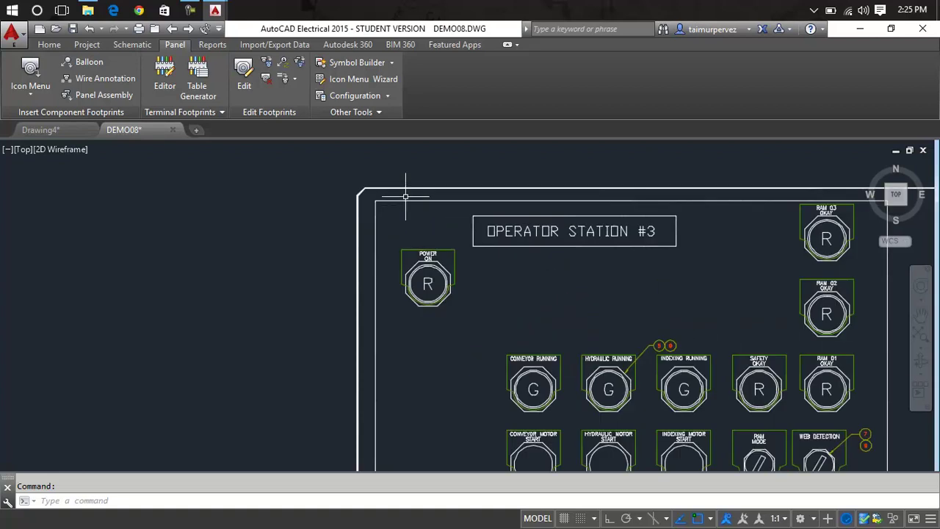
{"action": "left_click", "coordinate": [403, 199]}
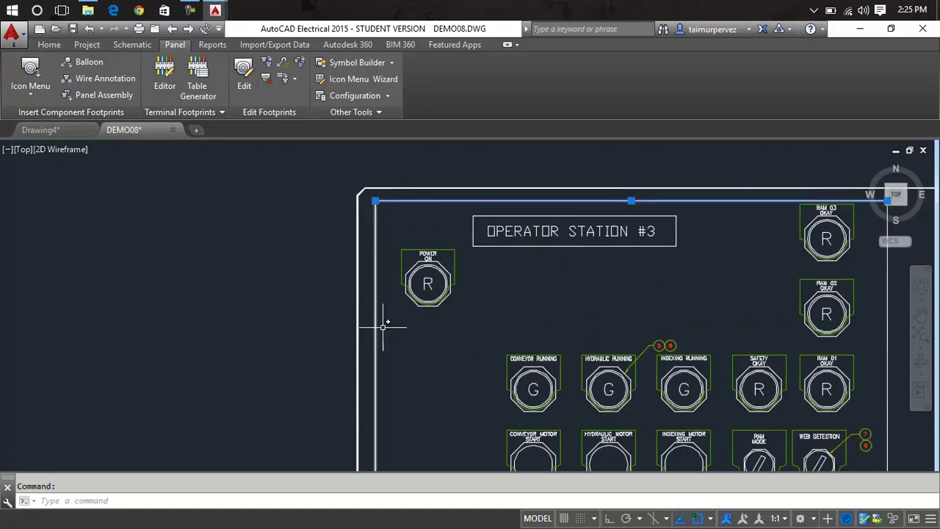
{"action": "scroll", "coordinate": [450, 386], "scroll_direction": "down", "scroll_amount": 4}
{"action": "mouse_move", "coordinate": [450, 385]}
{"action": "middle_mouse_down"}
{"action": "mouse_move", "coordinate": [449, 348]}
{"action": "mouse_move", "coordinate": [359, 139]}
{"action": "middle_mouse_up"}
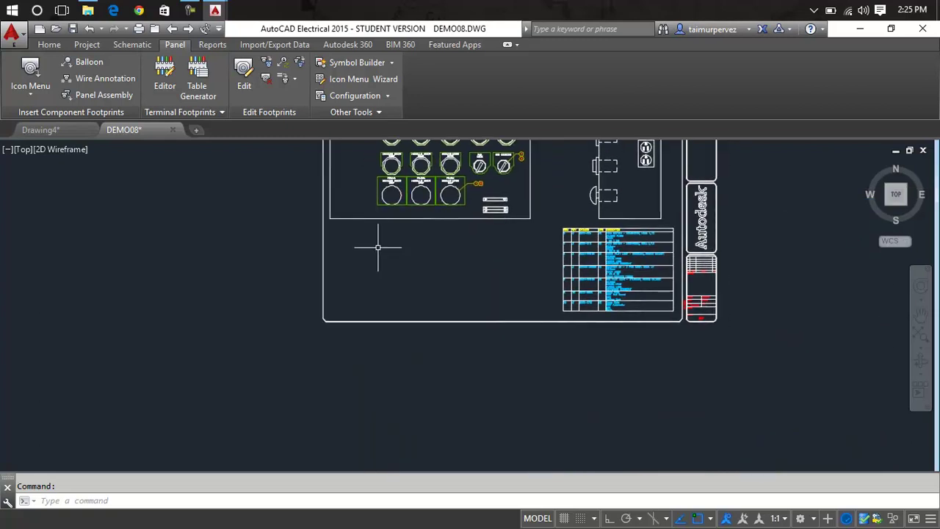
{"action": "scroll", "coordinate": [377, 235], "scroll_direction": "up", "scroll_amount": 4}
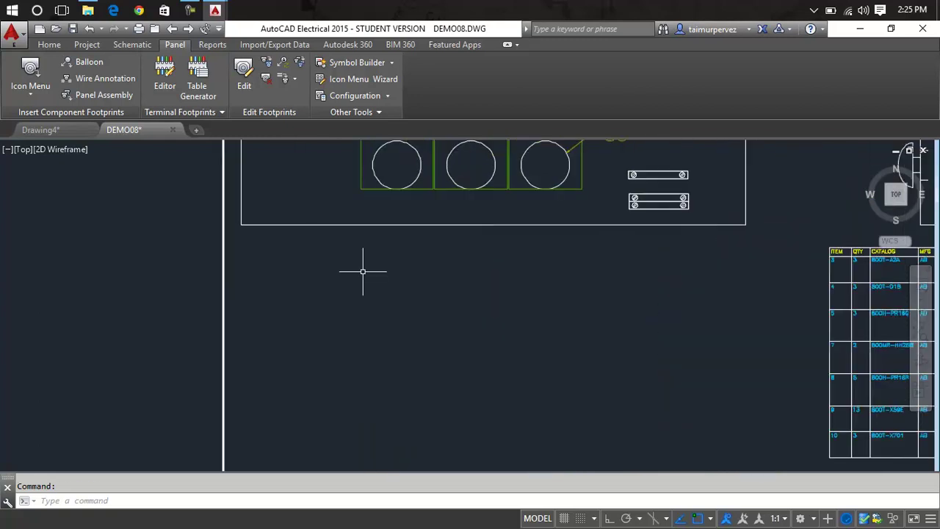
{"action": "scroll", "coordinate": [362, 271], "scroll_direction": "down", "scroll_amount": 3}
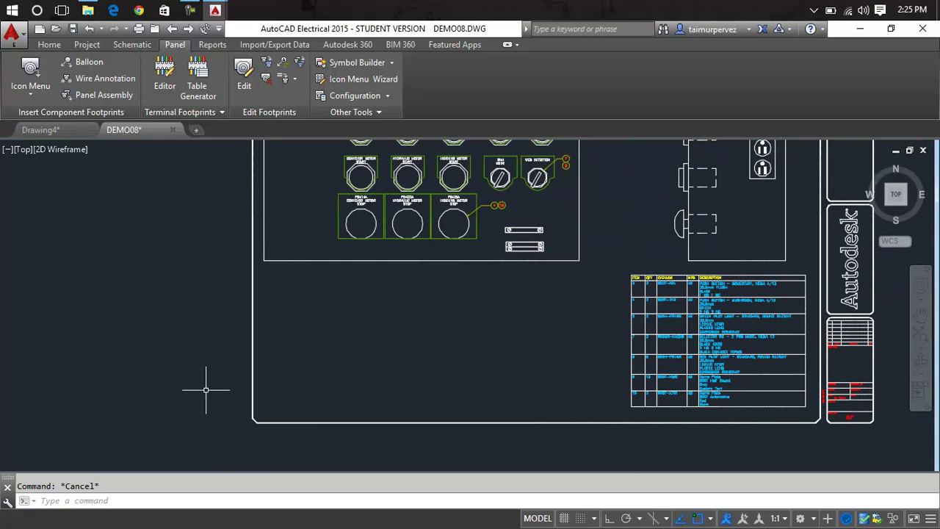
Insert a manual component footprint as a drawn rectangle filling the empty area beneath the Operator Station #3 panel.
{"action": "left_click", "coordinate": [32, 101]}
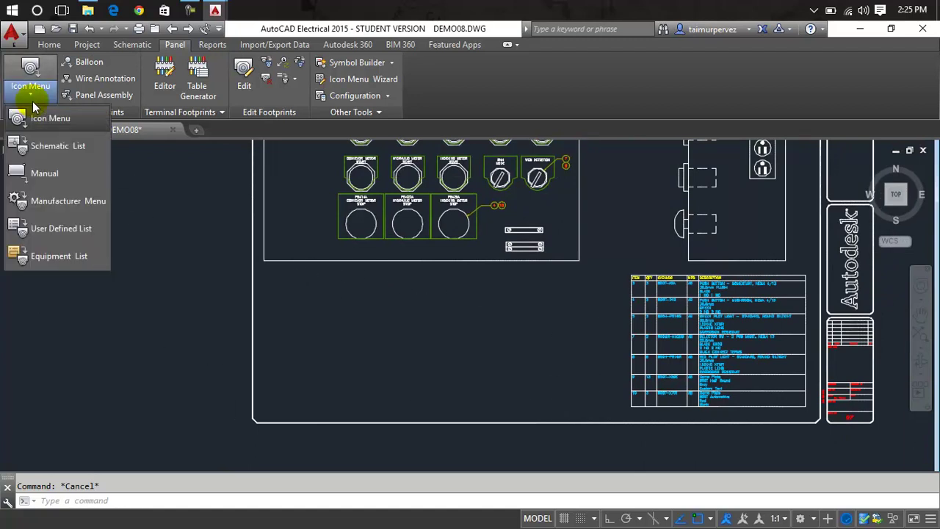
{"action": "left_click", "coordinate": [44, 175]}
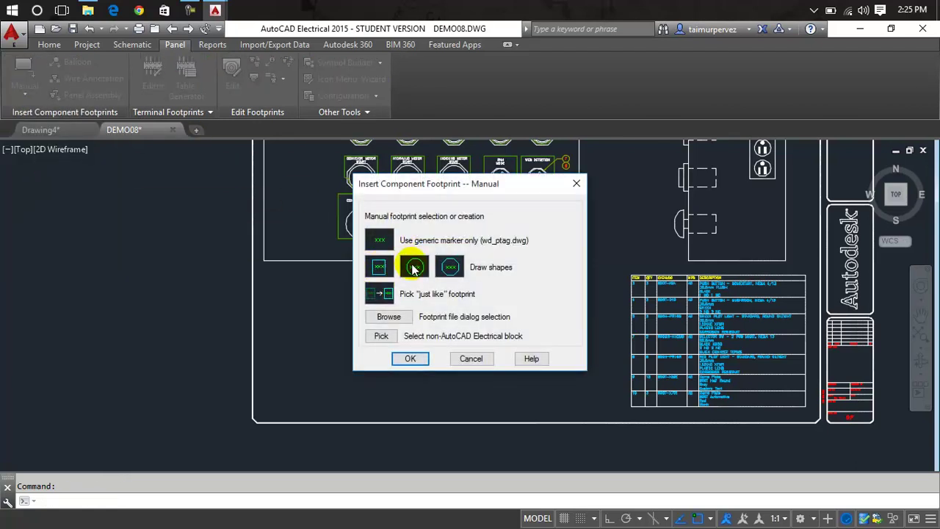
{"action": "left_click", "coordinate": [378, 266]}
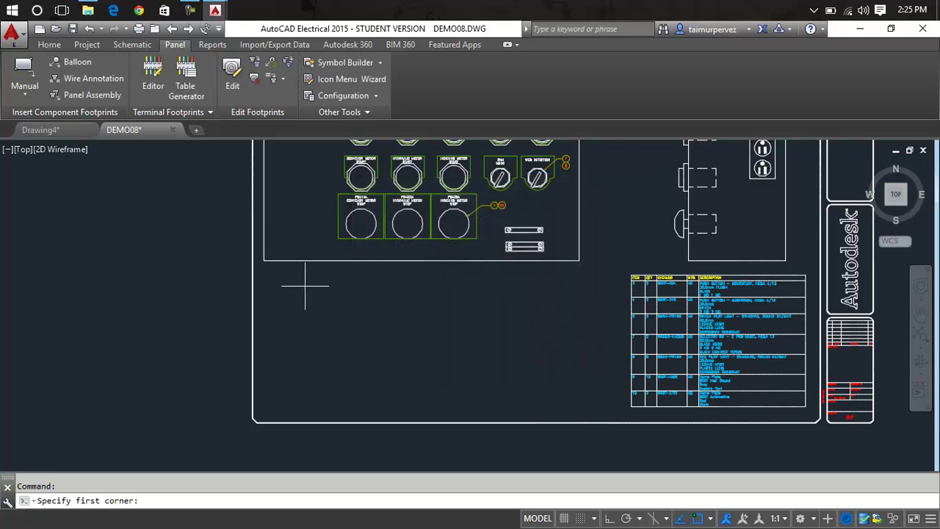
{"action": "left_click", "coordinate": [268, 270]}
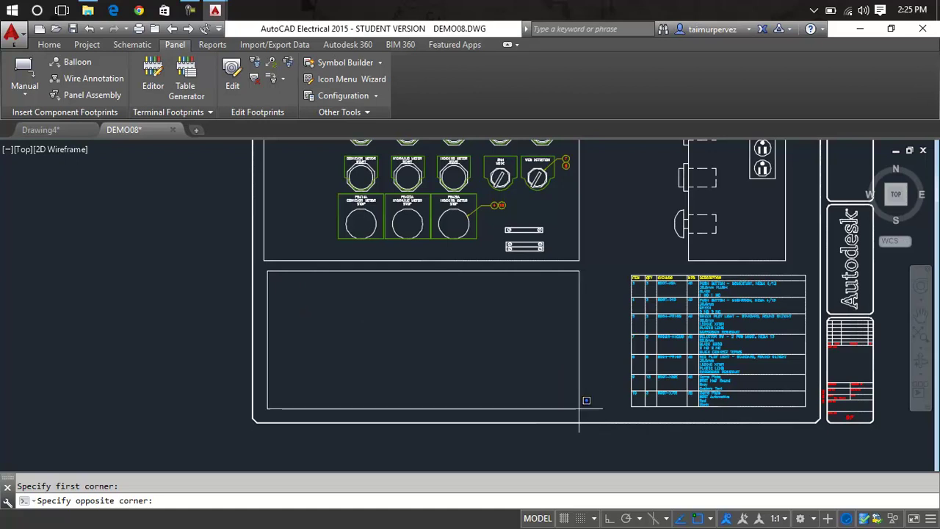
{"action": "left_click", "coordinate": [585, 400]}
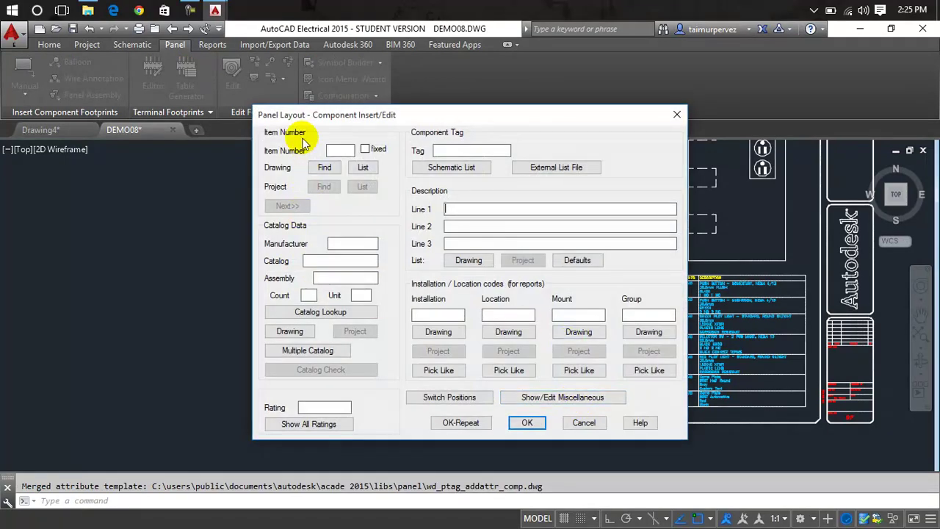
Give the new rectangular footprint the component tag Panel2 and finish its insertion.
{"action": "left_click", "coordinate": [470, 151]}
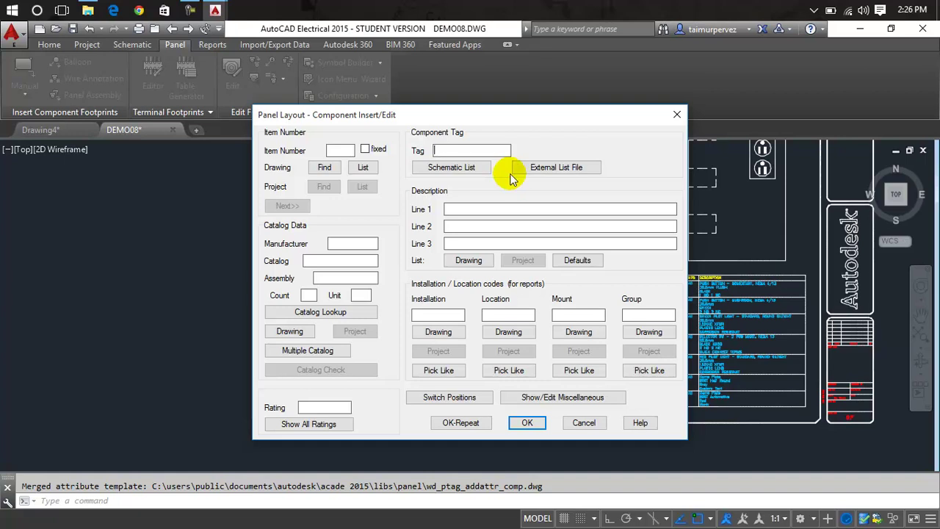
{"action": "type", "text": "Panel2"}
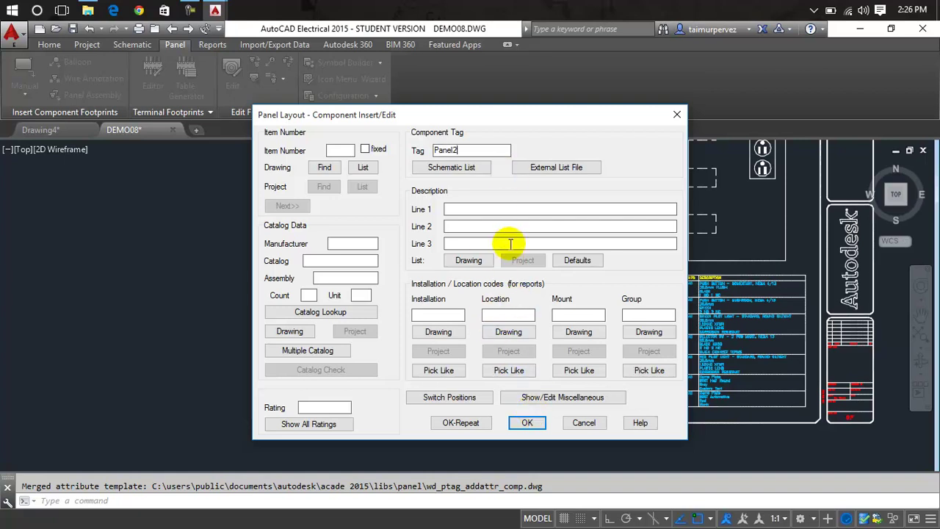
{"action": "left_click", "coordinate": [527, 421]}
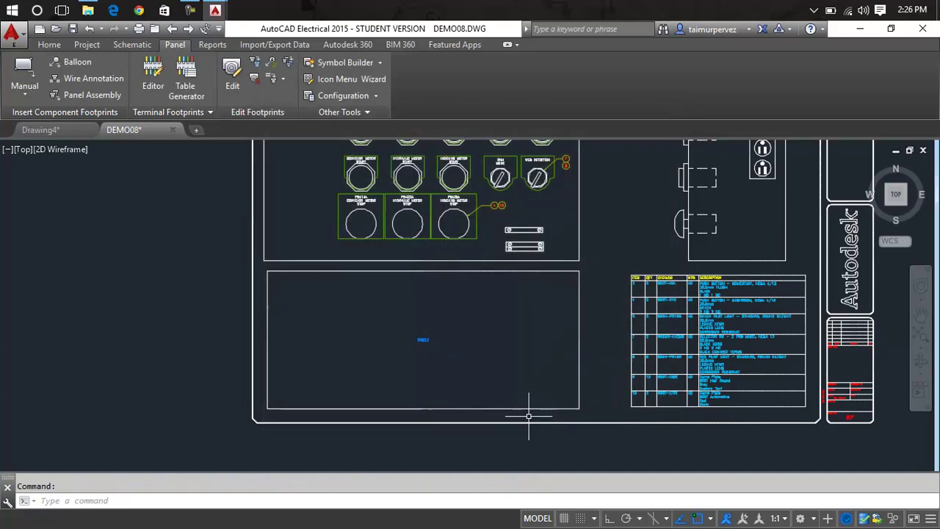
Examine the push buttons, pilot lights and selector switches of Operator Station #3 and the empty Panel2 enclosure beneath them.
{"action": "scroll", "coordinate": [417, 213], "scroll_direction": "up", "scroll_amount": 5}
{"action": "scroll", "coordinate": [334, 315], "scroll_direction": "down", "scroll_amount": 2}
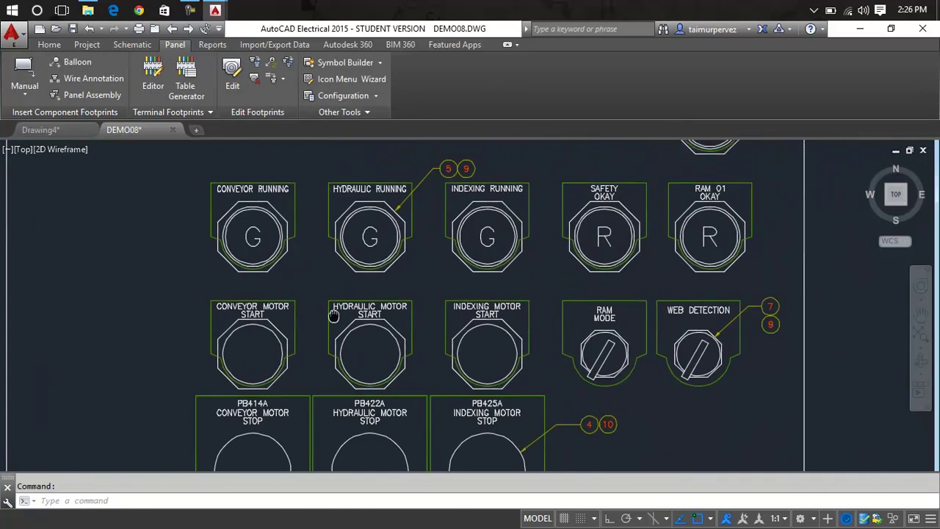
{"action": "scroll", "coordinate": [400, 426], "scroll_direction": "down", "scroll_amount": 4}
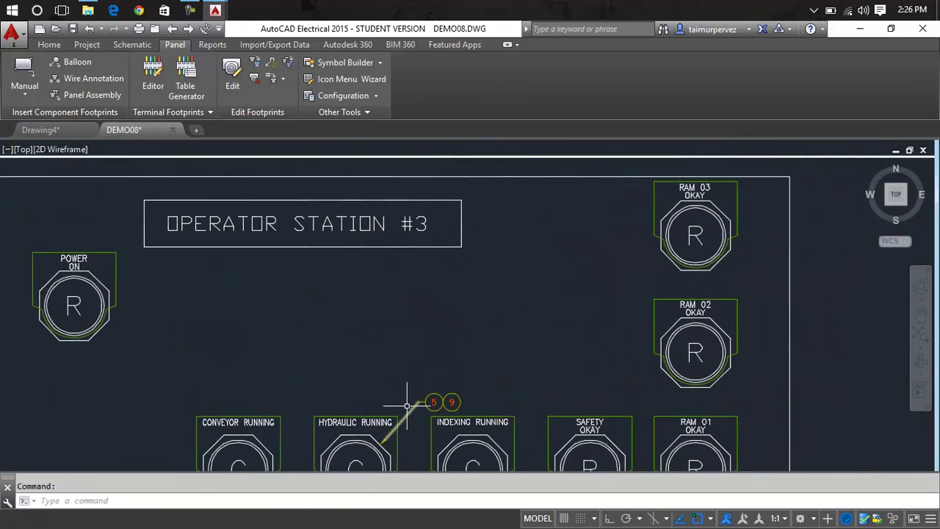
{"action": "scroll", "coordinate": [371, 302], "scroll_direction": "down", "scroll_amount": 3}
{"action": "middle_click_drag", "start_coordinate": [405, 310], "coordinate": [407, 164]}
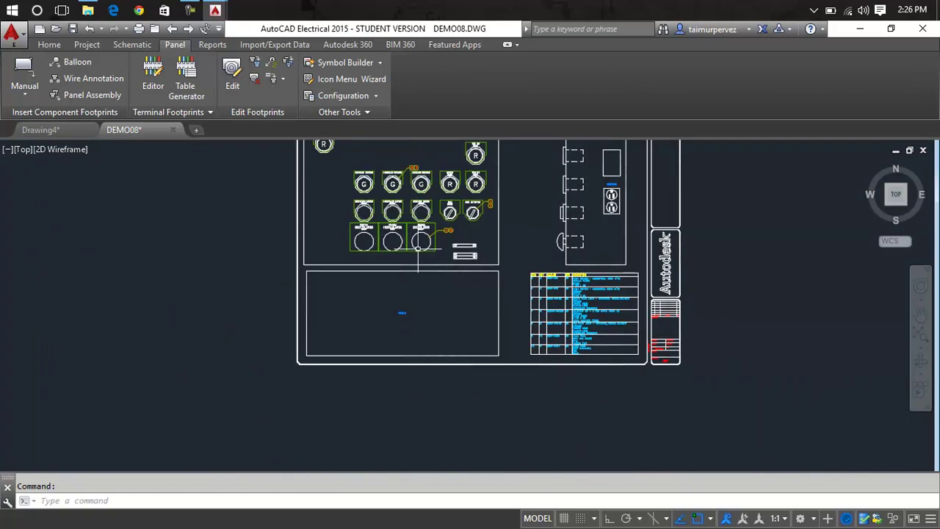
{"action": "scroll", "coordinate": [391, 321], "scroll_direction": "up", "scroll_amount": 6}
{"action": "scroll", "coordinate": [429, 296], "scroll_direction": "down", "scroll_amount": 4}
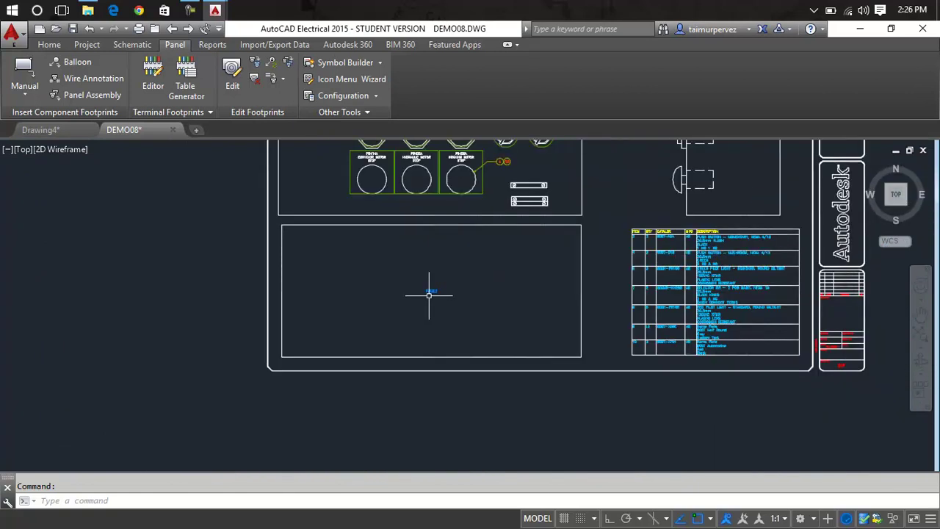
{"action": "middle_click_drag", "start_coordinate": [389, 214], "coordinate": [374, 406]}
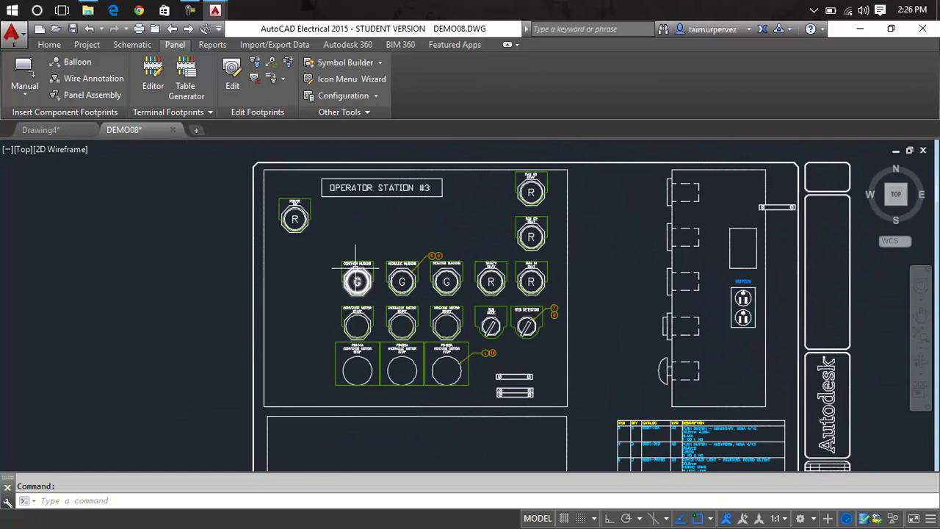
{"action": "scroll", "coordinate": [293, 227], "scroll_direction": "down", "scroll_amount": 2}
{"action": "middle_click_drag", "start_coordinate": [318, 265], "coordinate": [316, 210]}
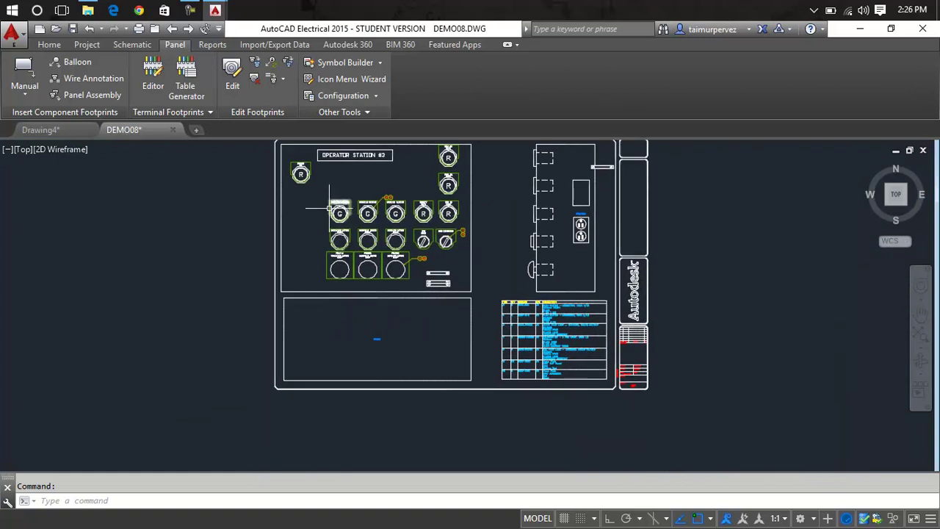
{"action": "scroll", "coordinate": [339, 213], "scroll_direction": "up", "scroll_amount": 4}
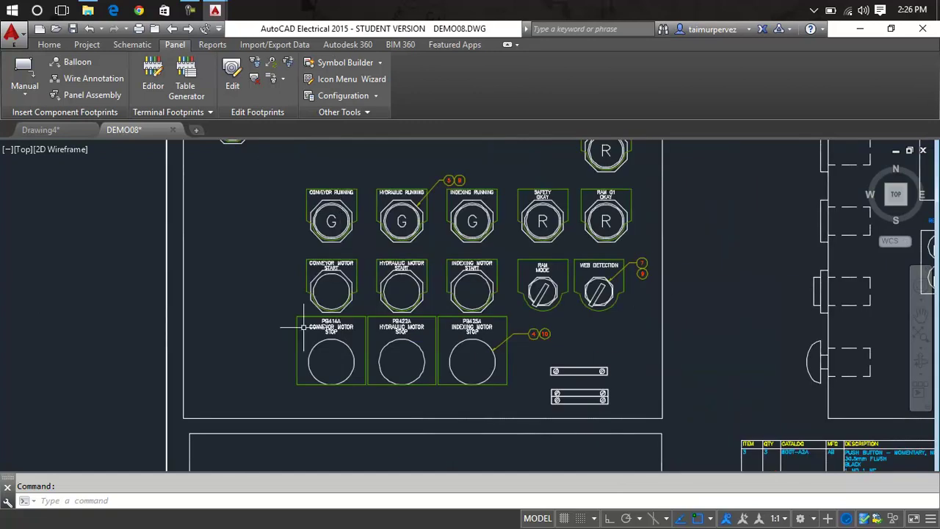
Insert a Push Button NO panel footprint as a manually drawn circle in the upper-left corner of the Panel2 enclosure.
{"action": "left_click", "coordinate": [24, 93]}
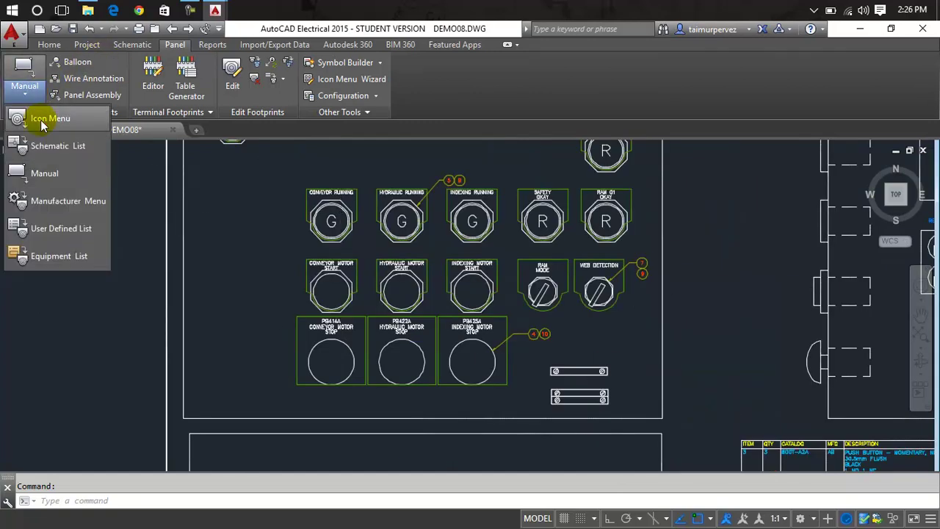
{"action": "left_click", "coordinate": [42, 120]}
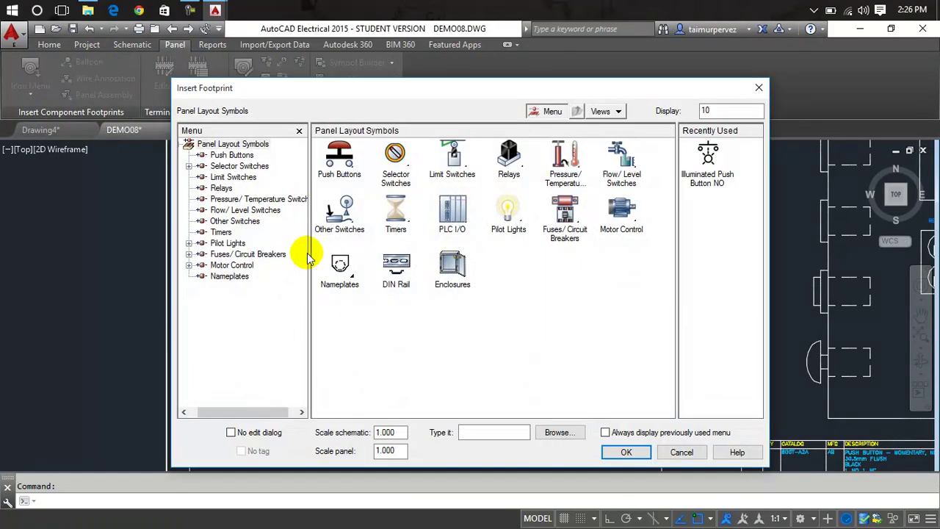
{"action": "left_click", "coordinate": [338, 157]}
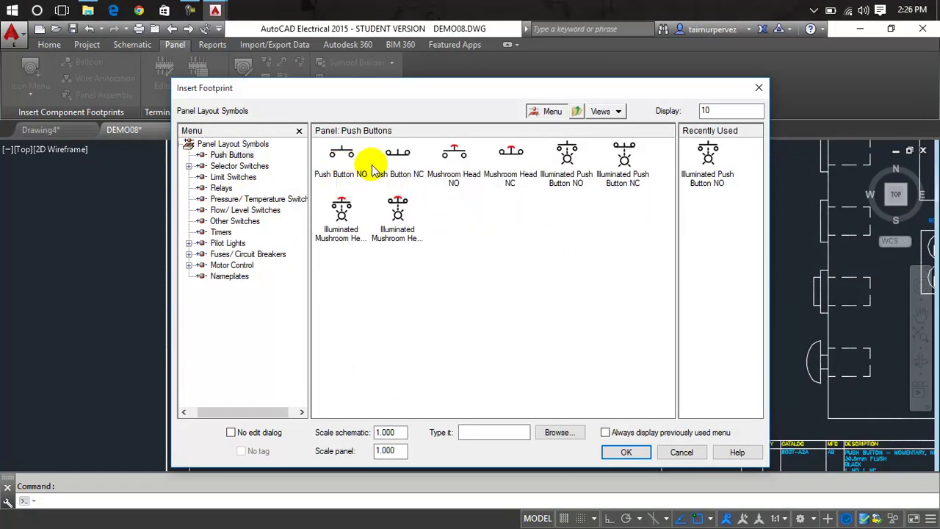
{"action": "left_click", "coordinate": [347, 162]}
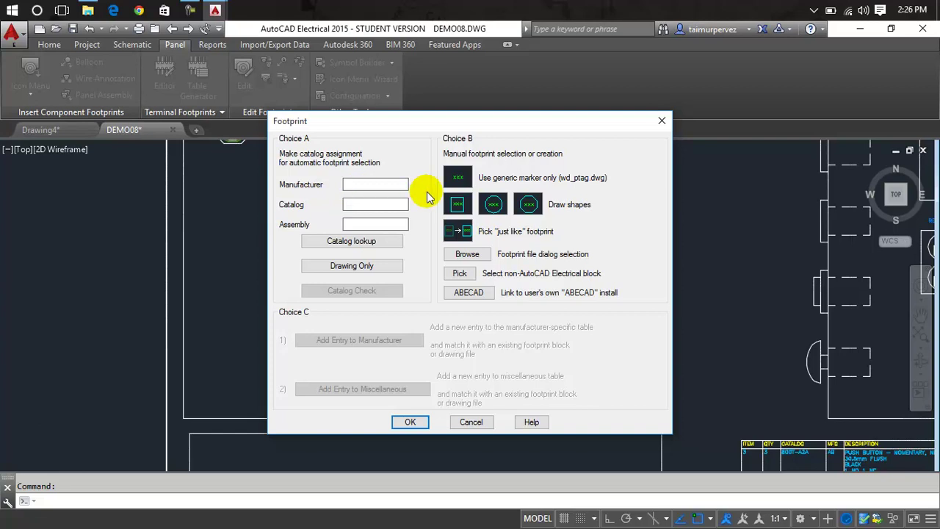
{"action": "left_click", "coordinate": [491, 206]}
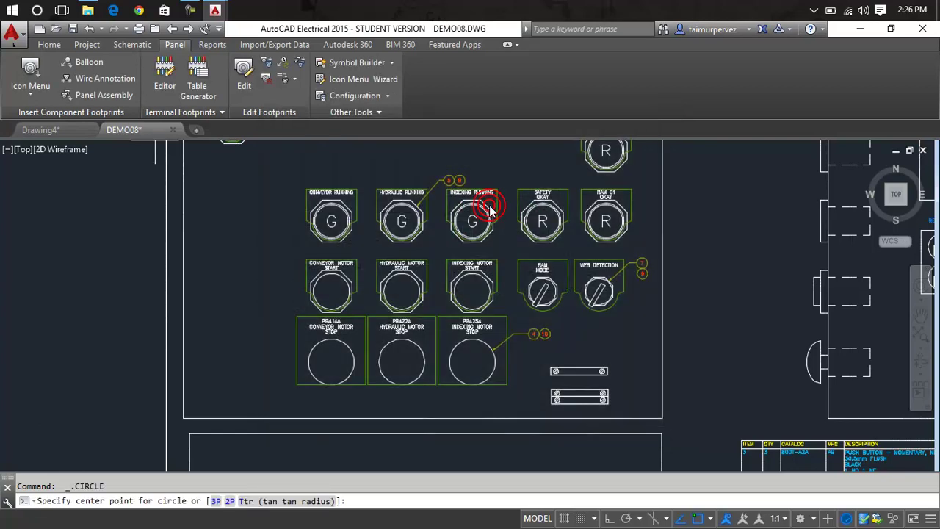
{"action": "scroll", "coordinate": [402, 291], "scroll_direction": "down", "scroll_amount": 4}
{"action": "middle_click_drag", "start_coordinate": [401, 292], "coordinate": [401, 189]}
{"action": "scroll", "coordinate": [356, 268], "scroll_direction": "up", "scroll_amount": 4}
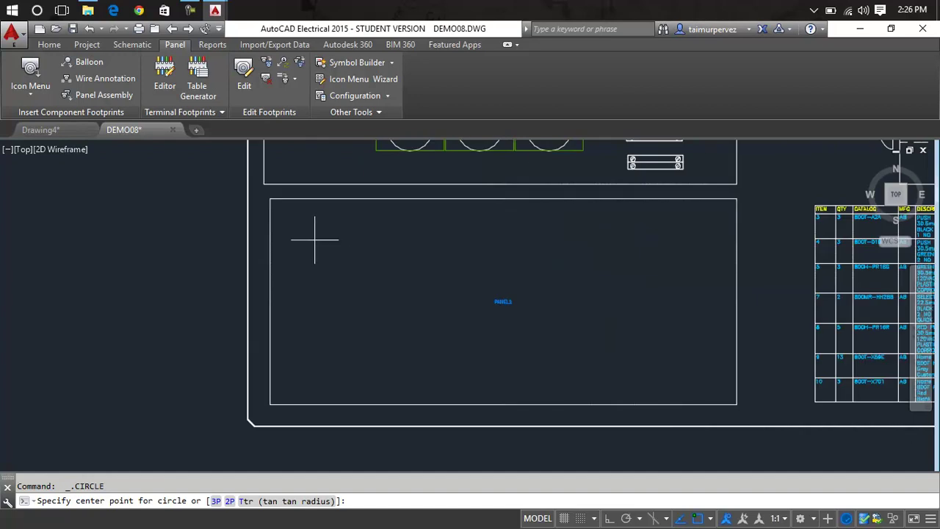
{"action": "left_click", "coordinate": [314, 238]}
{"action": "key", "text": "Escape"}
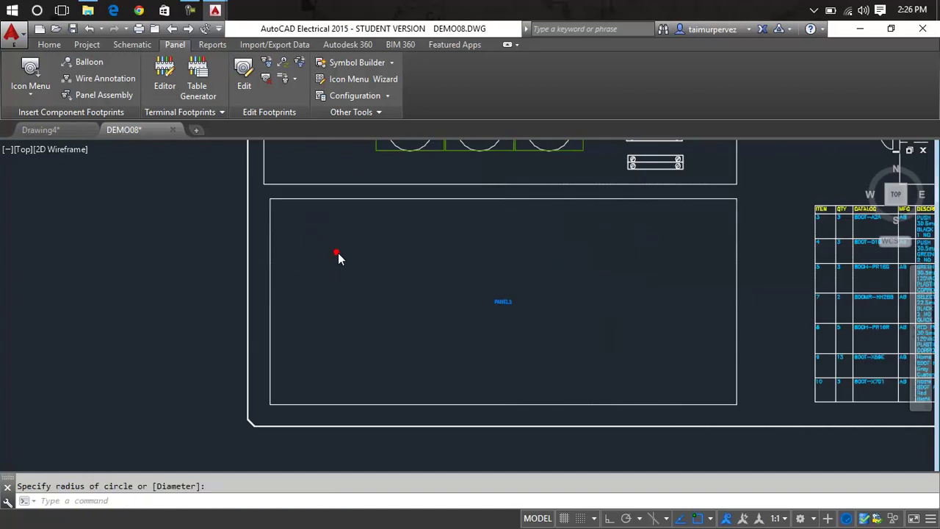
{"action": "left_click", "coordinate": [336, 255]}
Set the component tag of the new push button footprint to R.
{"action": "left_click", "coordinate": [351, 152]}
{"action": "left_click", "coordinate": [457, 152]}
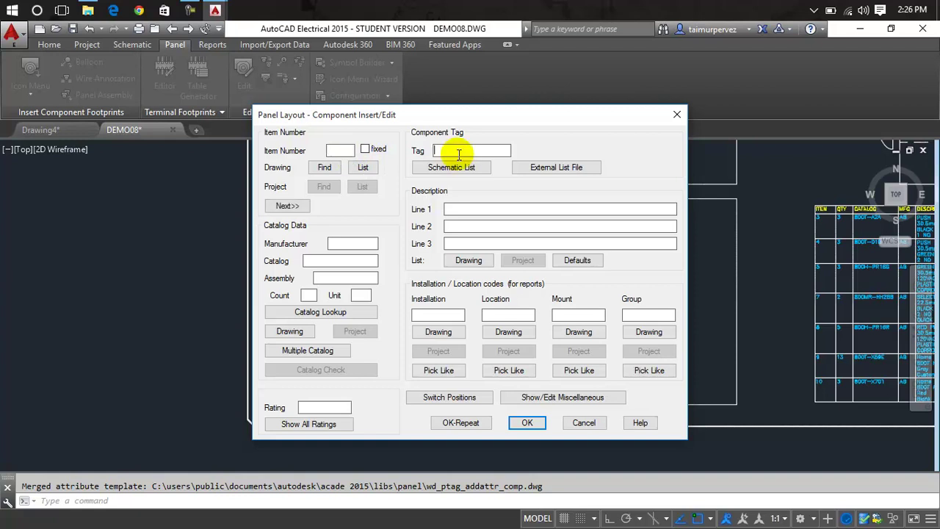
{"action": "type", "text": "R"}
{"action": "left_click", "coordinate": [466, 211]}
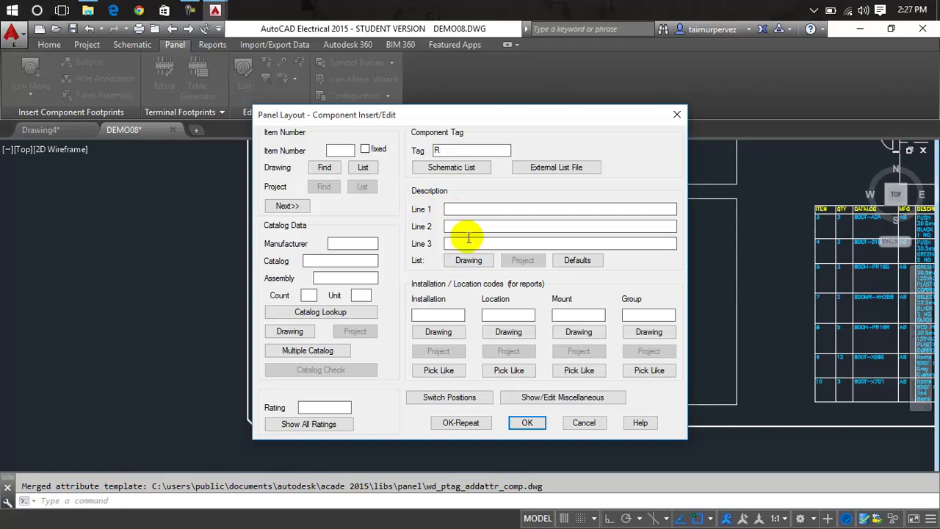
Look up the push button in the catalog and assign AB part 800T-B6A to it.
{"action": "left_click", "coordinate": [348, 243]}
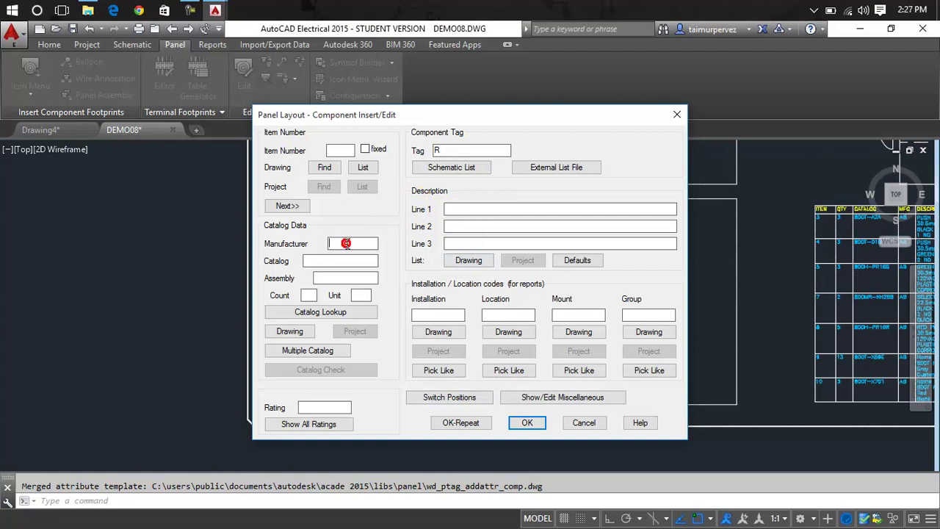
{"action": "left_click", "coordinate": [347, 313]}
{"action": "left_click", "coordinate": [341, 314]}
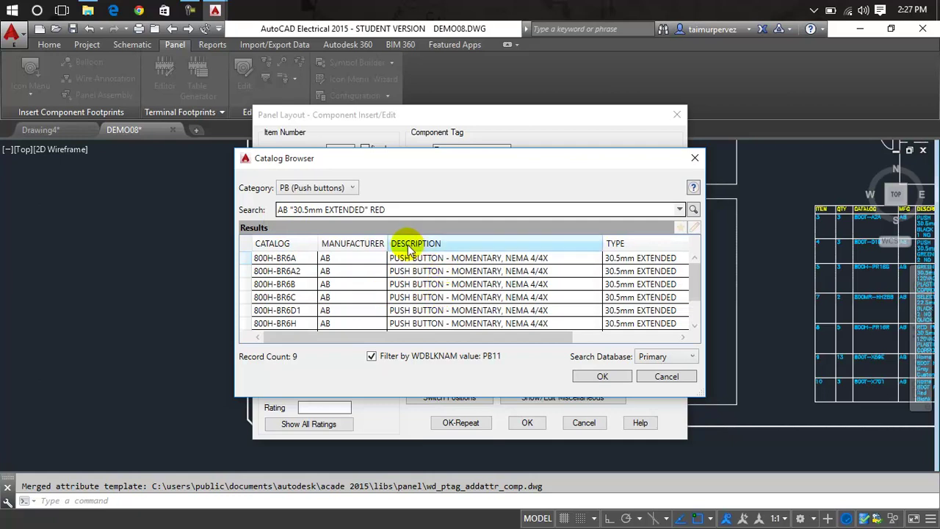
{"action": "left_click", "coordinate": [286, 299]}
{"action": "left_click", "coordinate": [382, 311]}
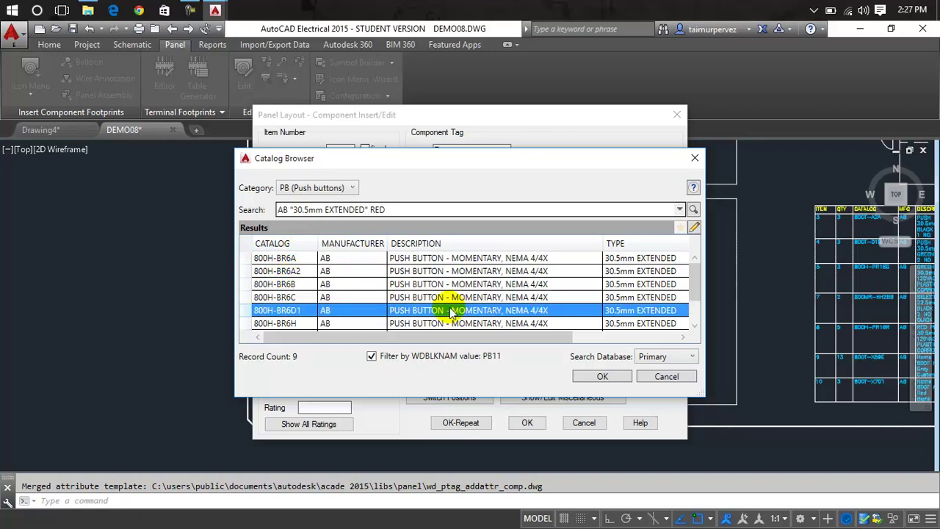
{"action": "scroll", "coordinate": [470, 307], "scroll_direction": "down", "scroll_amount": 1}
{"action": "left_click", "coordinate": [478, 298]}
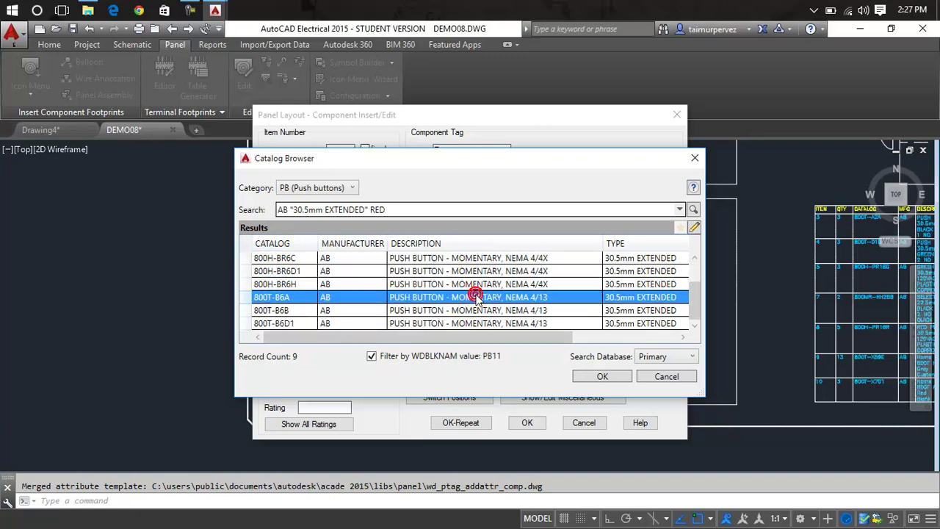
{"action": "left_click", "coordinate": [582, 378]}
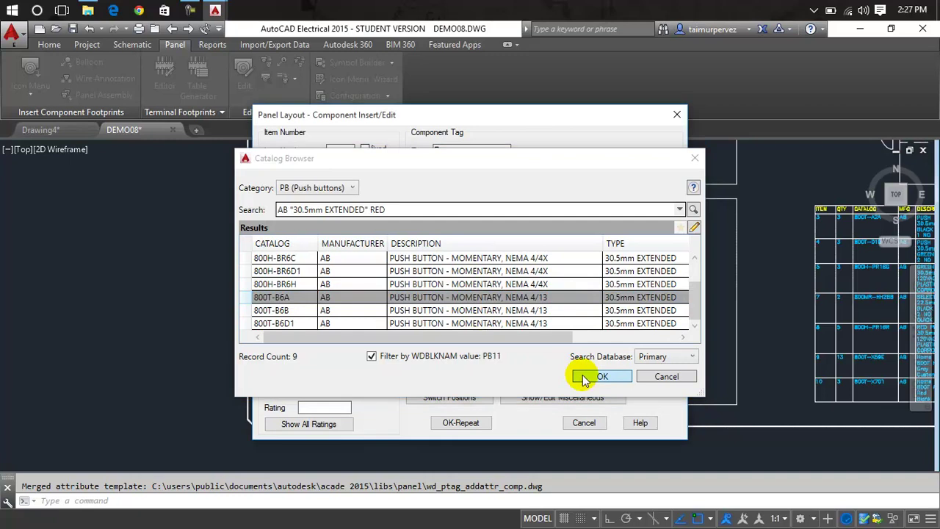
{"action": "left_click_drag", "start_coordinate": [359, 260], "coordinate": [294, 248]}
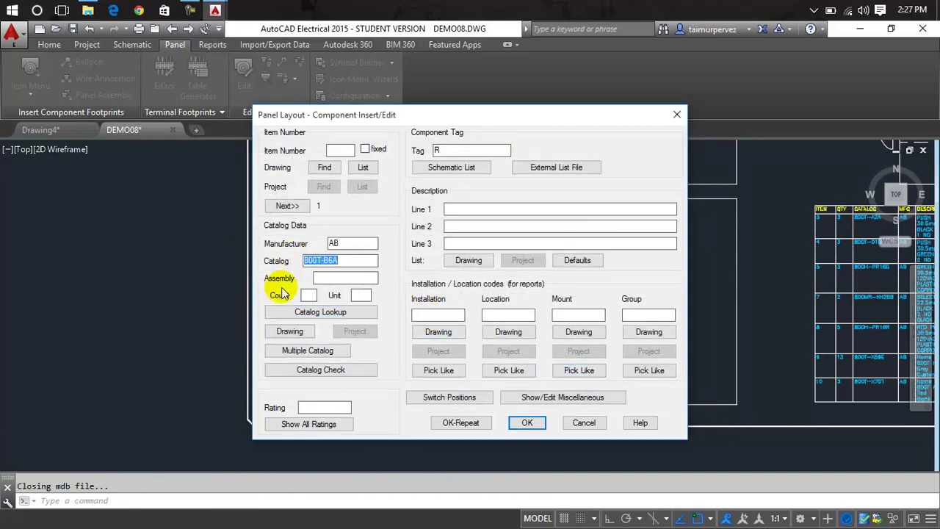
{"action": "left_click", "coordinate": [342, 277]}
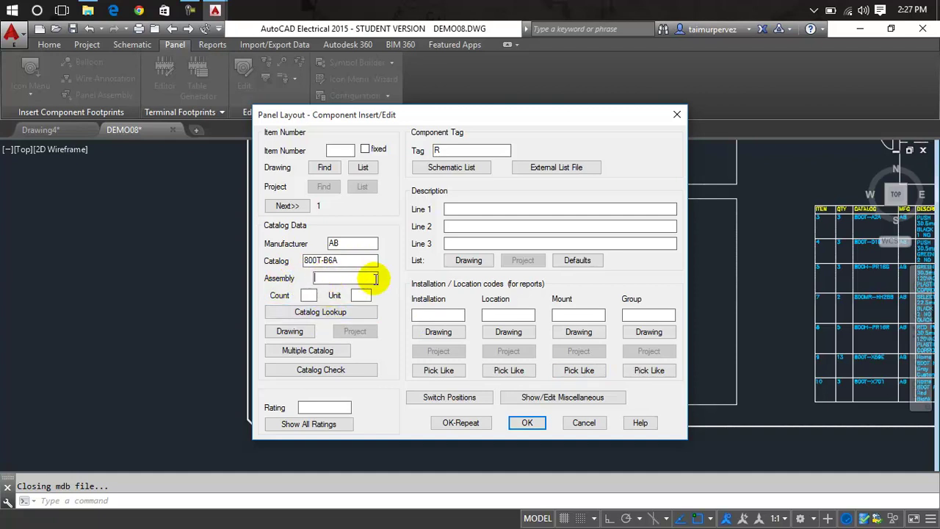
Assign the AB catalog part 800H-BR6C to the push button and check its catalog data.
{"action": "left_click", "coordinate": [337, 312]}
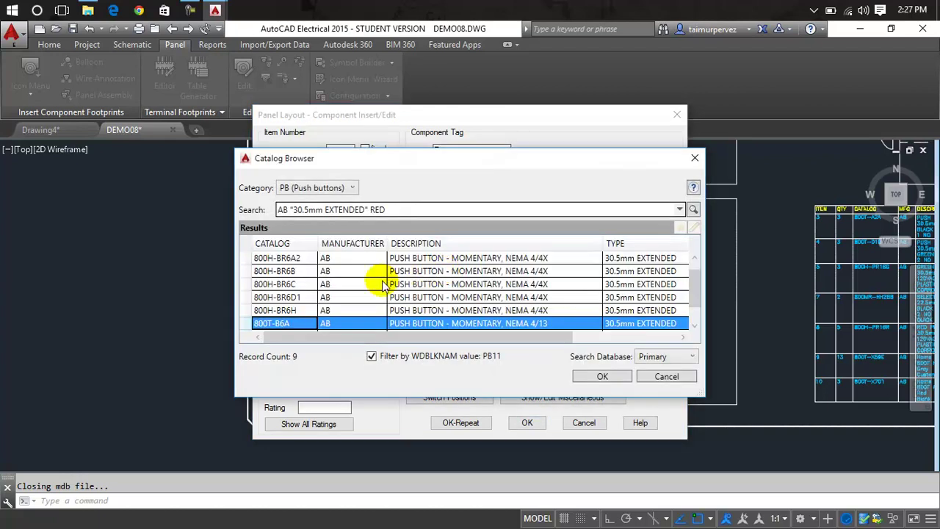
{"action": "left_click", "coordinate": [384, 283]}
{"action": "left_click", "coordinate": [604, 376]}
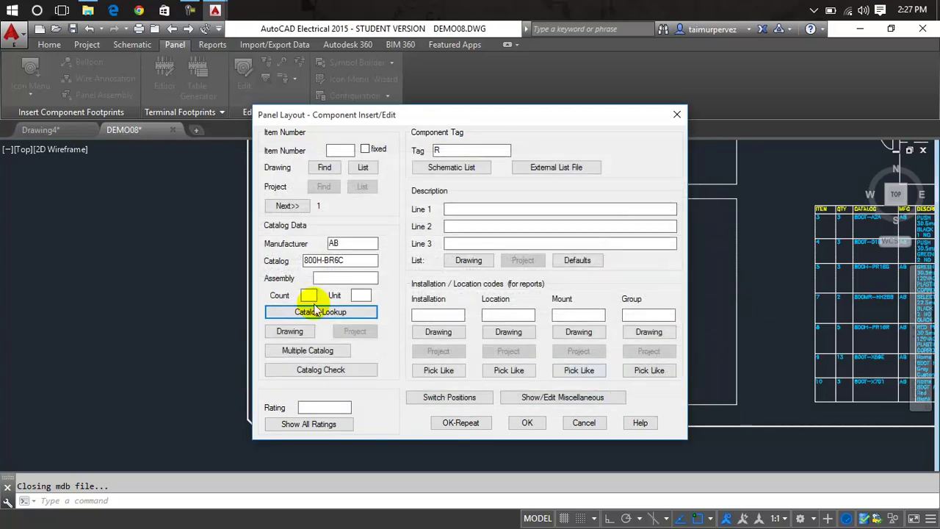
{"action": "left_click", "coordinate": [346, 279]}
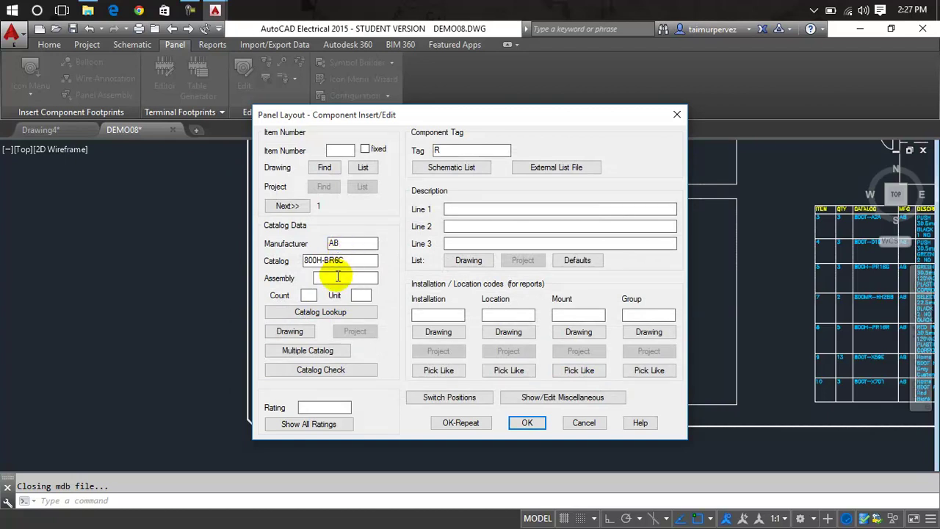
{"action": "left_click", "coordinate": [334, 243]}
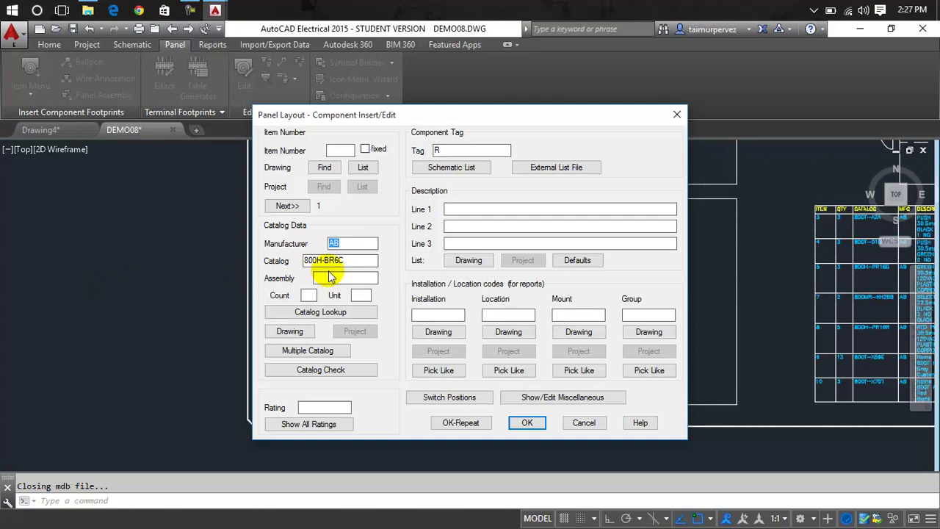
{"action": "key", "text": "Tab"}
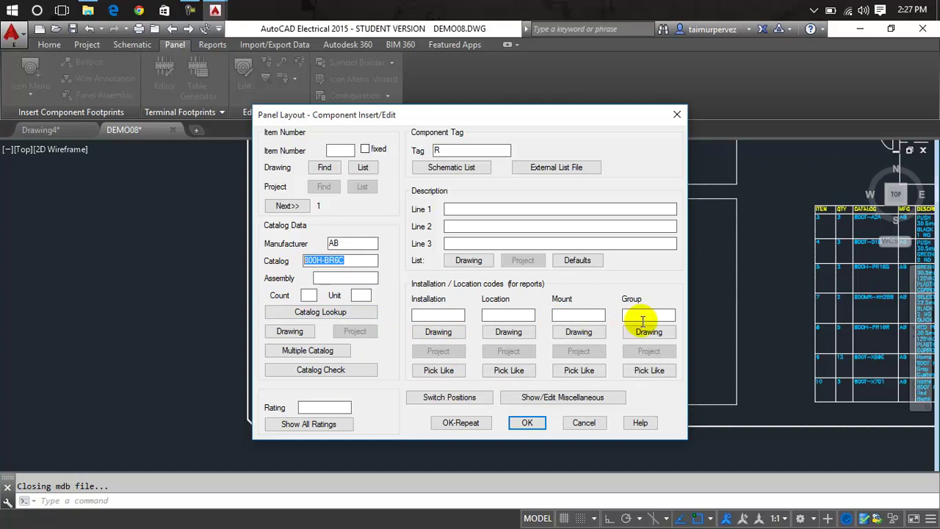
Accept the component data and change the drawn circle to the catalog's matching footprint block AB/PB-PUSHBUTTONS/ABPB3R.DWG.
{"action": "left_click", "coordinate": [528, 423]}
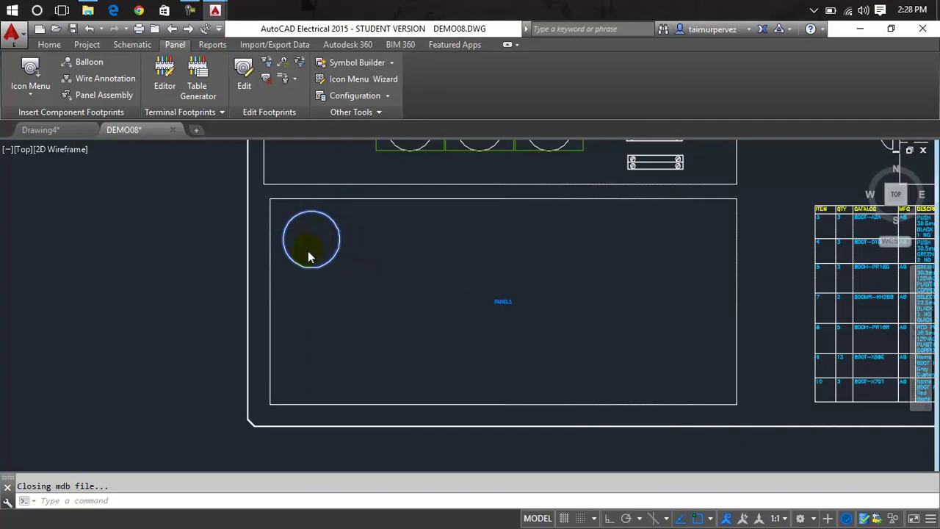
{"action": "scroll", "coordinate": [356, 282], "scroll_direction": "up", "scroll_amount": 2}
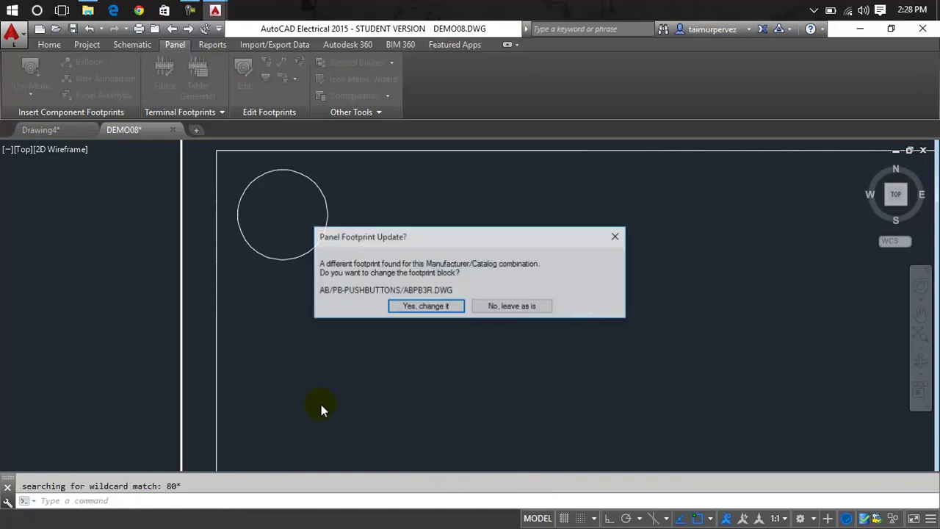
{"action": "left_click", "coordinate": [427, 306]}
Compare the new push button footprint in Panel2 with the Conveyor Running and neighbouring devices of Operator Station #3.
{"action": "middle_click_drag", "start_coordinate": [332, 209], "coordinate": [478, 504]}
{"action": "scroll", "coordinate": [490, 457], "scroll_direction": "down", "scroll_amount": 2}
{"action": "scroll", "coordinate": [534, 324], "scroll_direction": "up", "scroll_amount": 3}
{"action": "scroll", "coordinate": [540, 302], "scroll_direction": "up", "scroll_amount": 1}
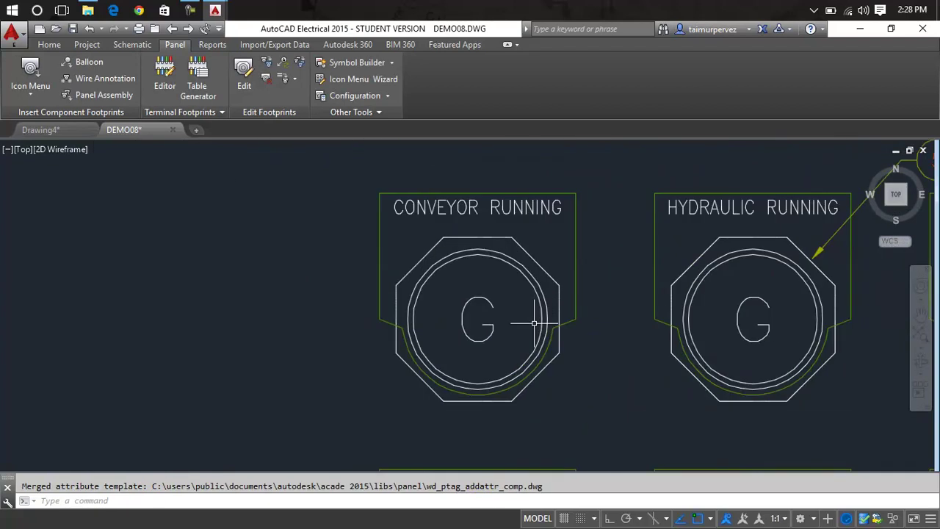
{"action": "scroll", "coordinate": [407, 343], "scroll_direction": "down", "scroll_amount": 3}
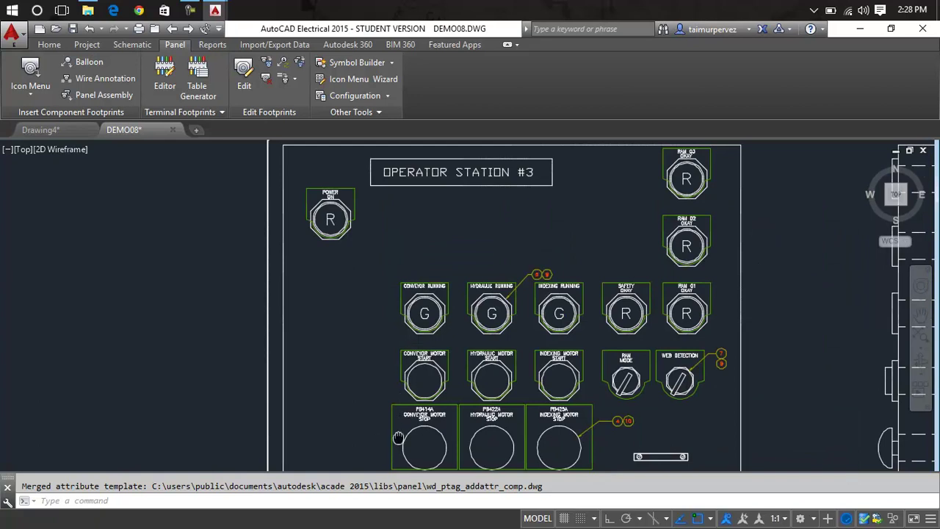
{"action": "middle_click_drag", "start_coordinate": [398, 438], "coordinate": [465, 203]}
{"action": "scroll", "coordinate": [387, 323], "scroll_direction": "up", "scroll_amount": 5}
{"action": "scroll", "coordinate": [387, 323], "scroll_direction": "down", "scroll_amount": 3}
{"action": "scroll", "coordinate": [429, 337], "scroll_direction": "up", "scroll_amount": 3}
{"action": "scroll", "coordinate": [454, 264], "scroll_direction": "up", "scroll_amount": 5}
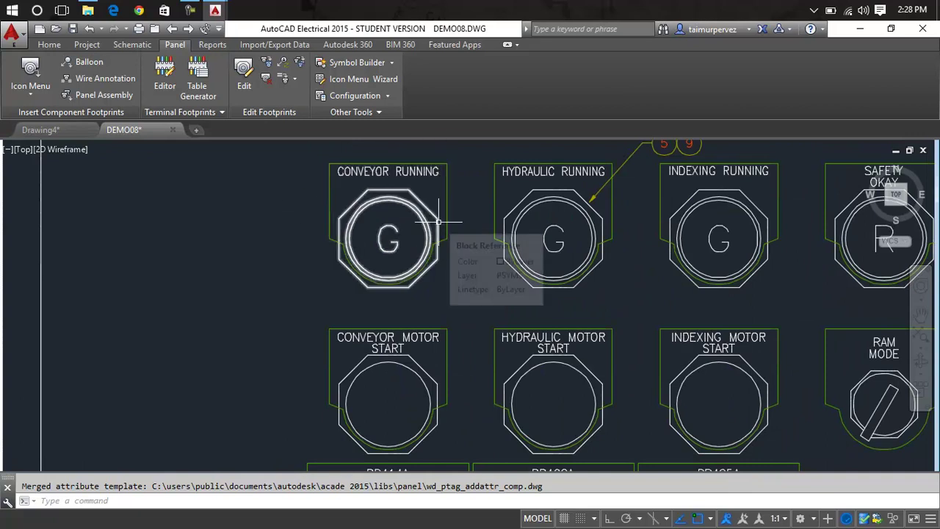
{"action": "scroll", "coordinate": [439, 220], "scroll_direction": "down", "scroll_amount": 6}
{"action": "middle_click_drag", "start_coordinate": [439, 220], "coordinate": [481, 164]}
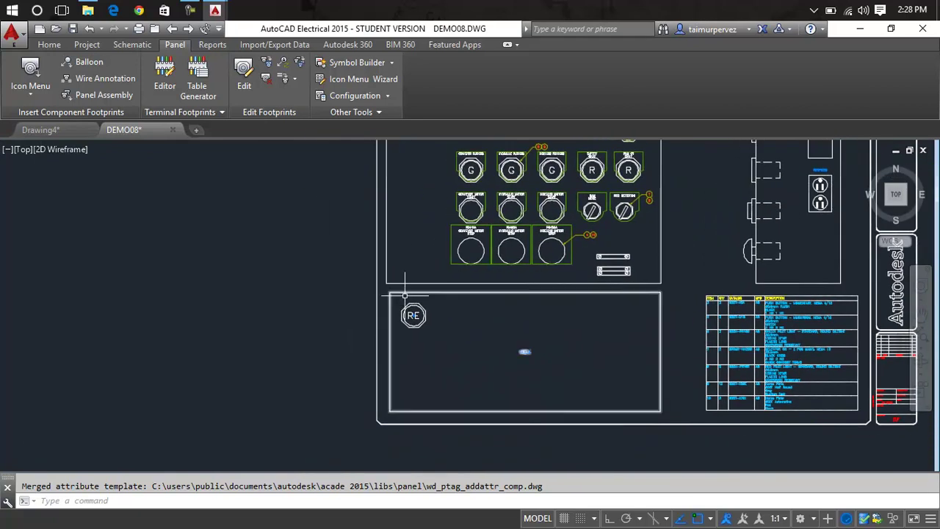
{"action": "scroll", "coordinate": [405, 296], "scroll_direction": "up", "scroll_amount": 5}
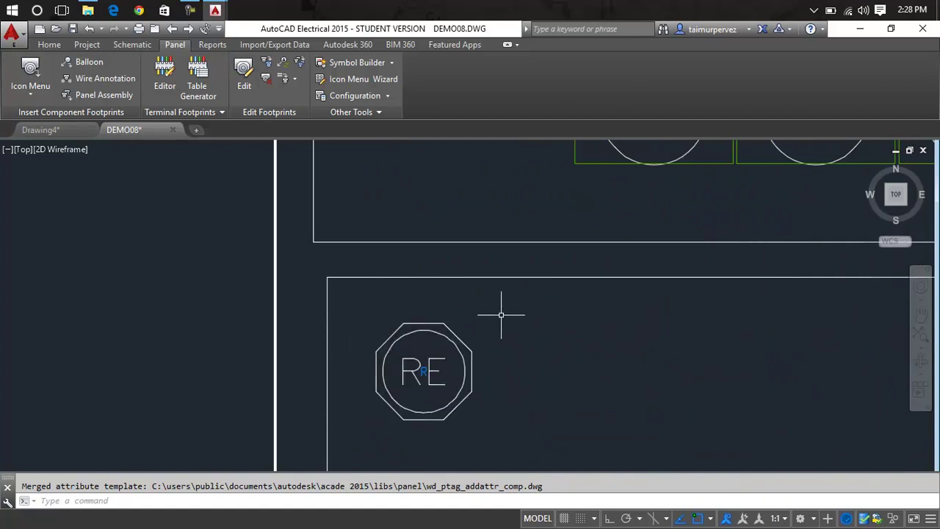
Start inserting a 3 Position NC selector switch footprint in the Panel2 enclosure.
{"action": "scroll", "coordinate": [530, 346], "scroll_direction": "down", "scroll_amount": 2}
{"action": "mouse_move", "coordinate": [533, 346]}
{"action": "middle_mouse_down"}
{"action": "mouse_move", "coordinate": [430, 453]}
{"action": "mouse_move", "coordinate": [410, 308]}
{"action": "mouse_move", "coordinate": [418, 296]}
{"action": "middle_mouse_up"}
{"action": "scroll", "coordinate": [348, 320], "scroll_direction": "up", "scroll_amount": 5}
{"action": "scroll", "coordinate": [338, 252], "scroll_direction": "down", "scroll_amount": 3}
{"action": "left_click", "coordinate": [42, 98]}
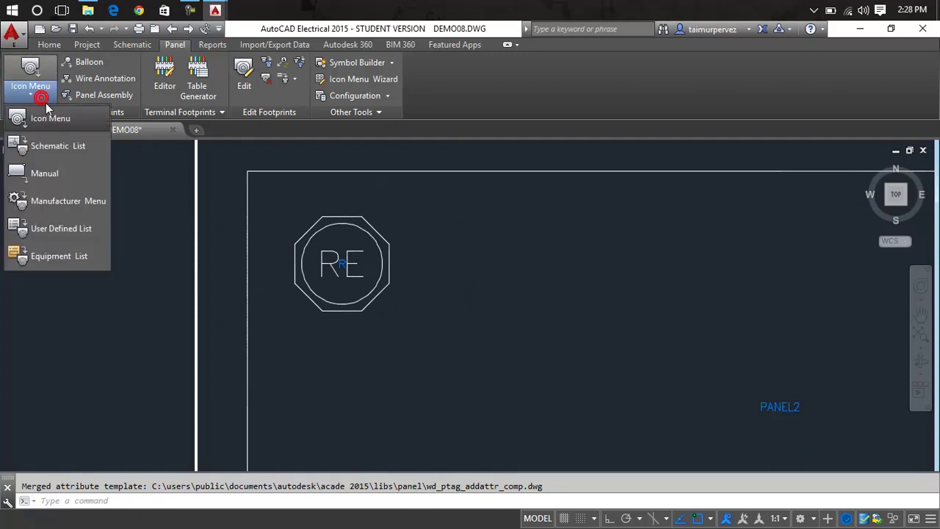
{"action": "left_click", "coordinate": [59, 124]}
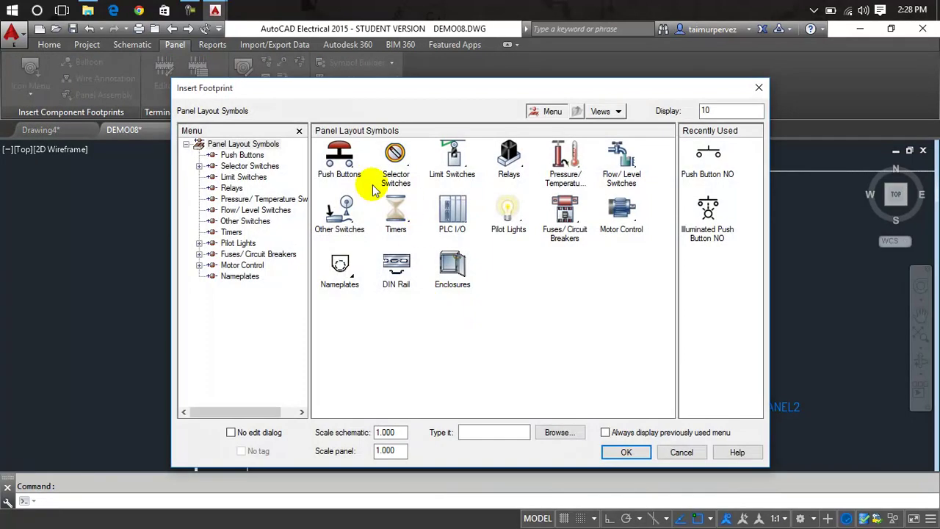
{"action": "left_click", "coordinate": [394, 166]}
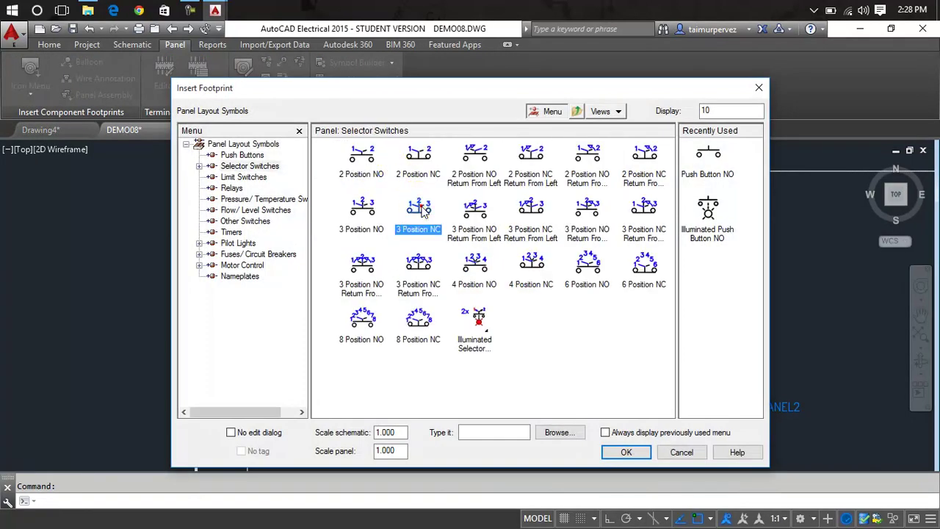
{"action": "left_click", "coordinate": [418, 204]}
Look up the selector switch in the catalog and assign AB part 800T-J17B to it.
{"action": "left_click", "coordinate": [369, 184]}
{"action": "left_click", "coordinate": [366, 202]}
{"action": "left_click", "coordinate": [367, 223]}
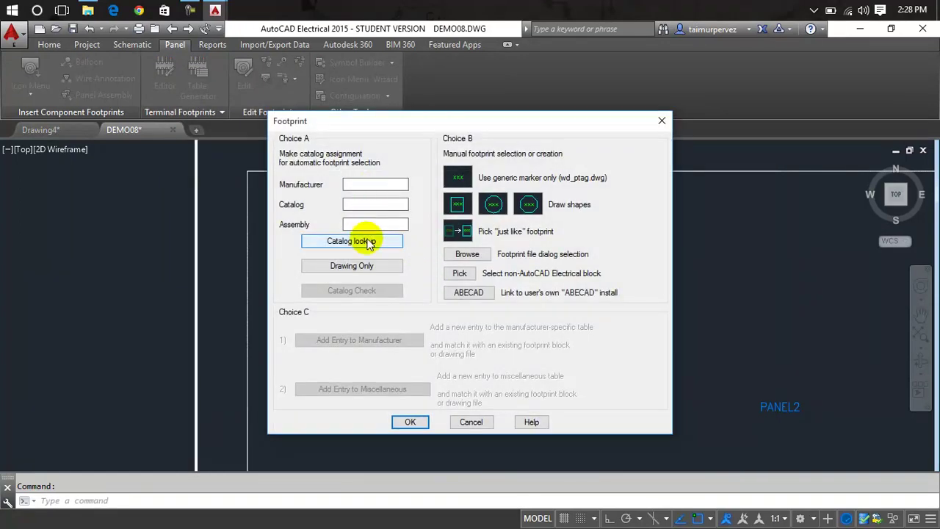
{"action": "left_click", "coordinate": [359, 245]}
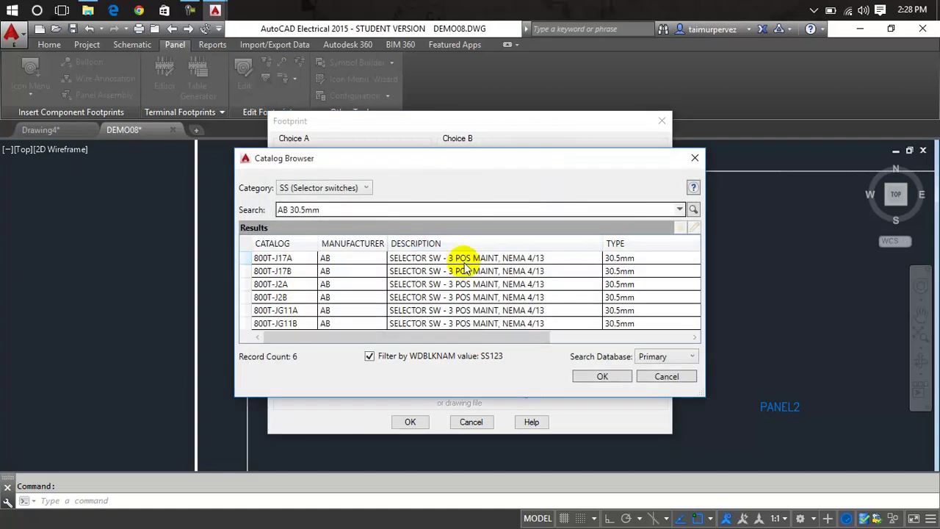
{"action": "left_click", "coordinate": [286, 273]}
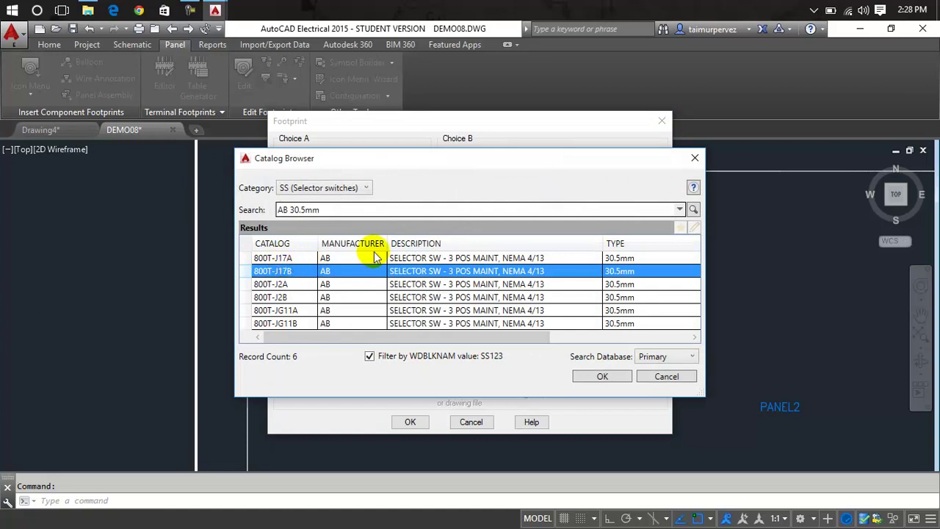
{"action": "left_click", "coordinate": [606, 376]}
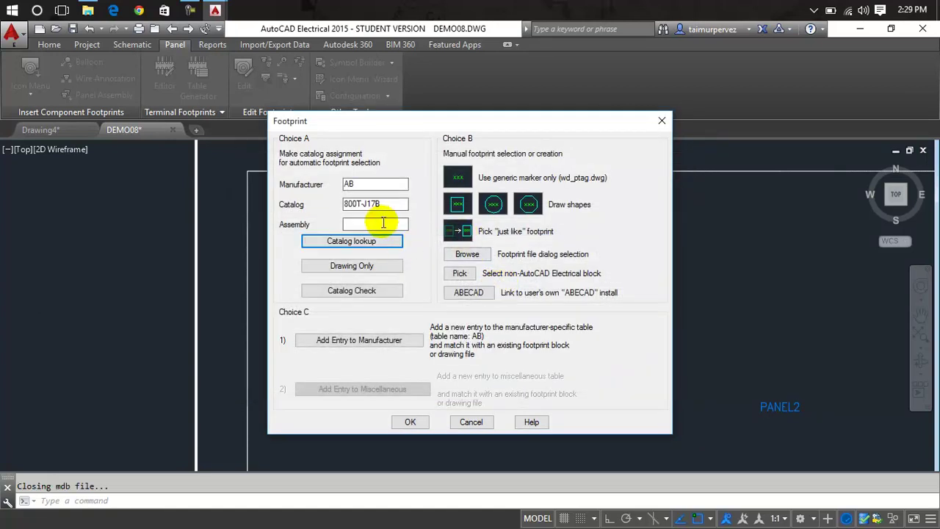
Place the catalog's matching footprint block ABSS3LM.DWG beside the RE push button, rotated 270°, and accept its component data.
{"action": "left_click", "coordinate": [494, 205]}
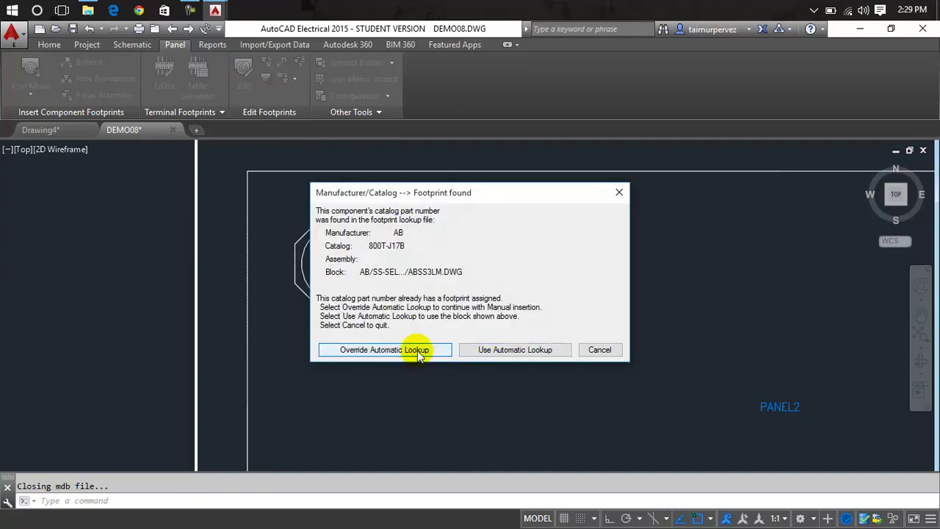
{"action": "left_click", "coordinate": [517, 350]}
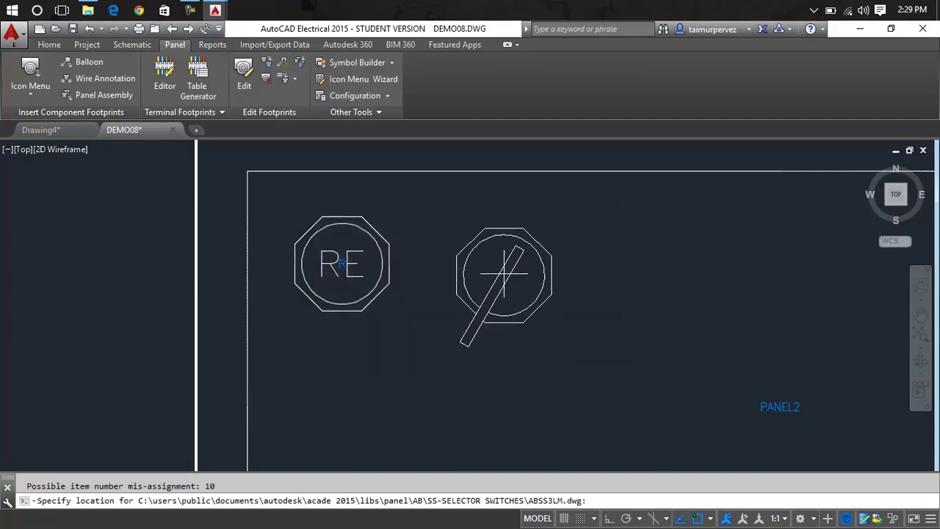
{"action": "key", "text": "F8"}
{"action": "left_click", "coordinate": [493, 260]}
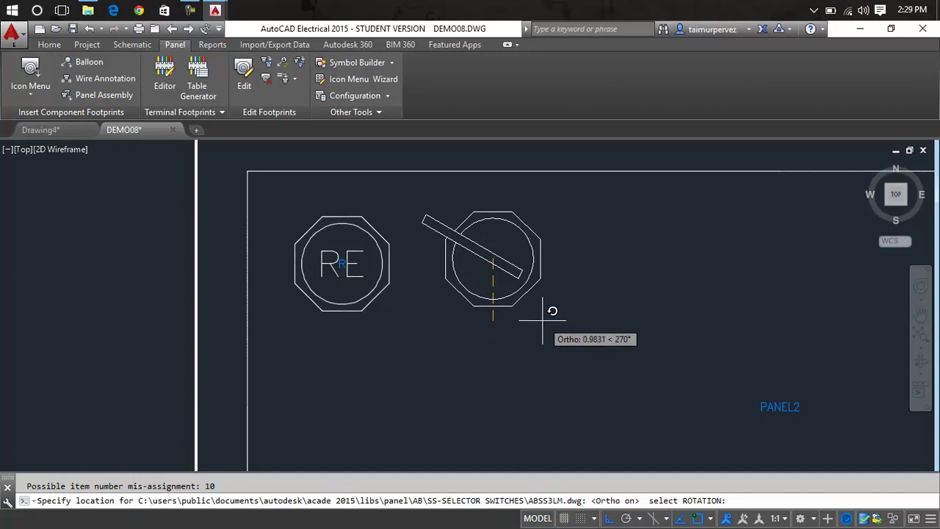
{"action": "left_click", "coordinate": [499, 265]}
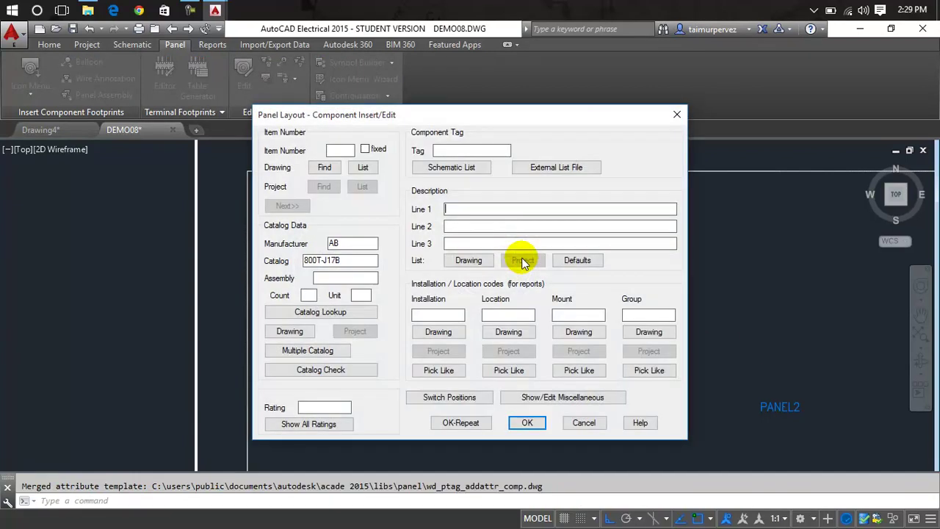
{"action": "left_click", "coordinate": [527, 423]}
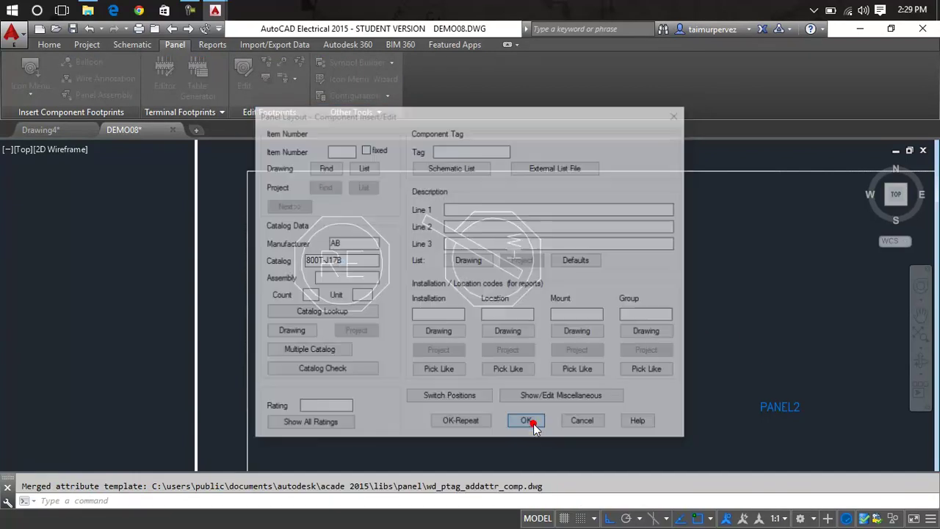
Compare the new selector switch footprint in Panel2 with the RAM MODE and WEB DETECTION switches of Operator Station #3.
{"action": "scroll", "coordinate": [530, 341], "scroll_direction": "down", "scroll_amount": 3}
{"action": "scroll", "coordinate": [517, 308], "scroll_direction": "down", "scroll_amount": 2}
{"action": "mouse_move", "coordinate": [518, 309]}
{"action": "middle_mouse_down"}
{"action": "mouse_move", "coordinate": [508, 402]}
{"action": "mouse_move", "coordinate": [483, 470]}
{"action": "middle_mouse_up"}
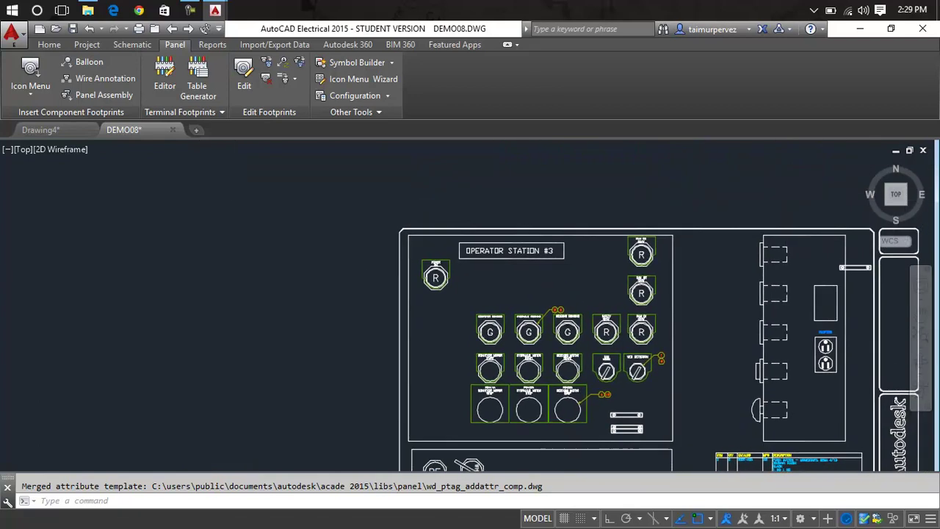
{"action": "middle_click_drag", "start_coordinate": [617, 369], "coordinate": [606, 338]}
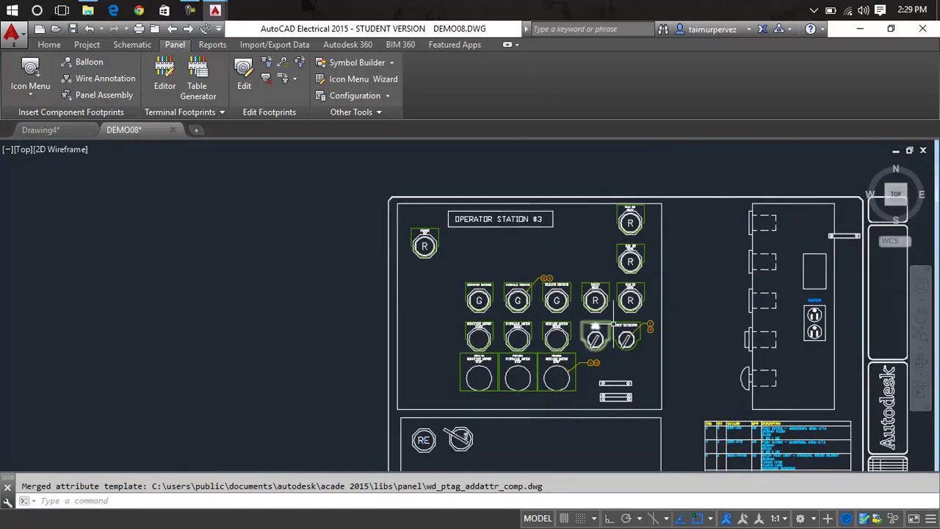
{"action": "scroll", "coordinate": [613, 318], "scroll_direction": "up", "scroll_amount": 5}
{"action": "scroll", "coordinate": [564, 369], "scroll_direction": "up", "scroll_amount": 2}
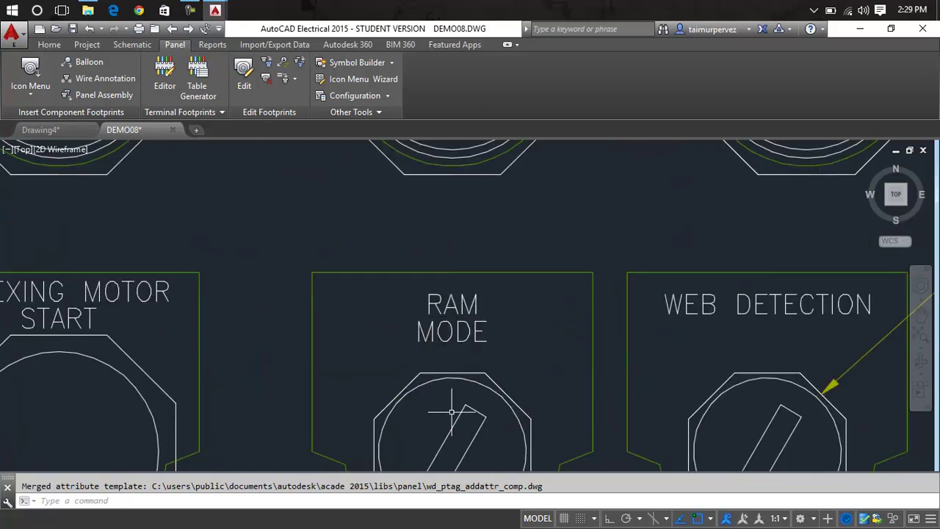
{"action": "scroll", "coordinate": [459, 403], "scroll_direction": "down", "scroll_amount": 6}
{"action": "mouse_move", "coordinate": [458, 404]}
{"action": "middle_mouse_down"}
{"action": "mouse_move", "coordinate": [711, 312]}
{"action": "mouse_move", "coordinate": [755, 252]}
{"action": "middle_mouse_up"}
{"action": "scroll", "coordinate": [726, 275], "scroll_direction": "down", "scroll_amount": 3}
{"action": "middle_click_drag", "start_coordinate": [697, 310], "coordinate": [668, 252]}
{"action": "scroll", "coordinate": [573, 315], "scroll_direction": "up", "scroll_amount": 5}
{"action": "scroll", "coordinate": [571, 315], "scroll_direction": "up", "scroll_amount": 2}
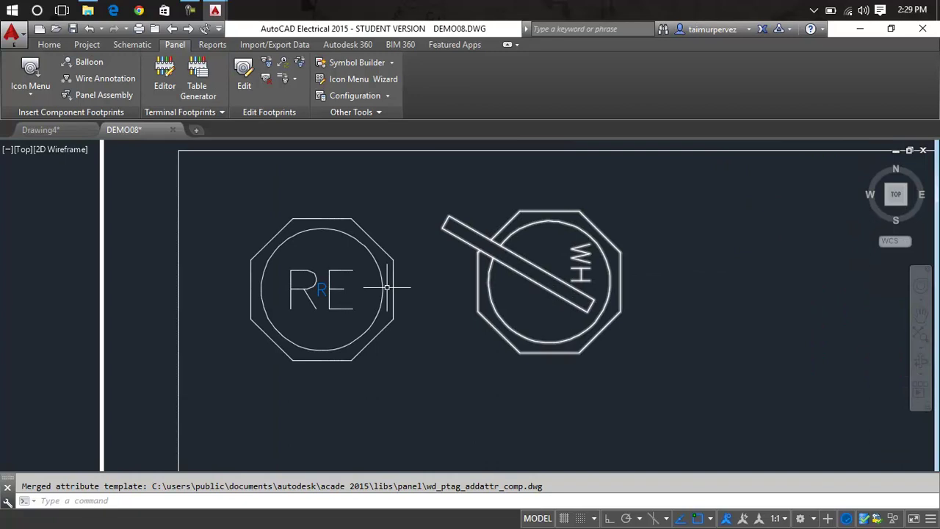
{"action": "left_click", "coordinate": [44, 95]}
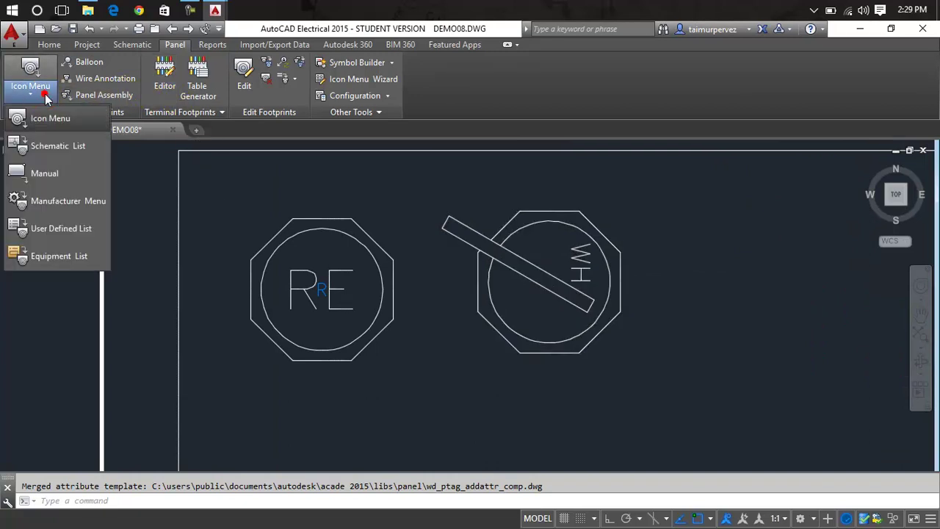
{"action": "left_click", "coordinate": [50, 146]}
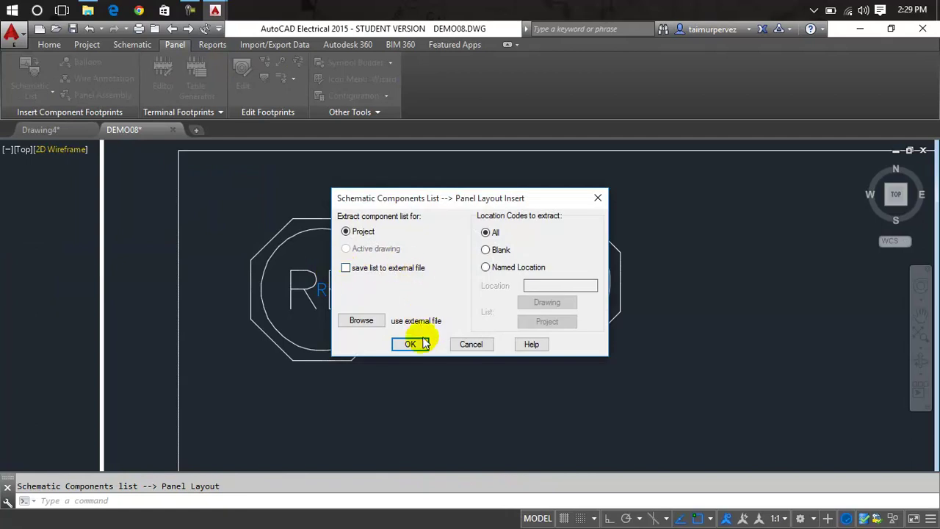
{"action": "left_click", "coordinate": [411, 343]}
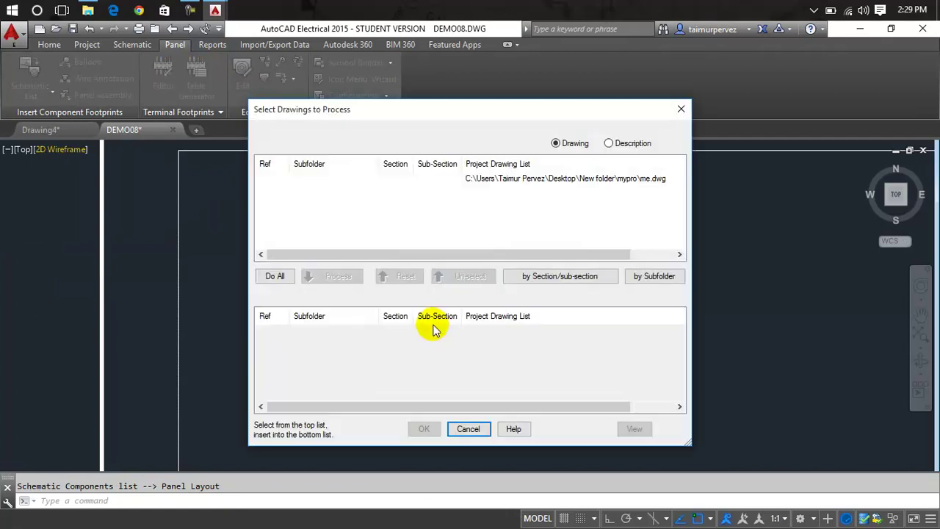
{"action": "left_click", "coordinate": [681, 110]}
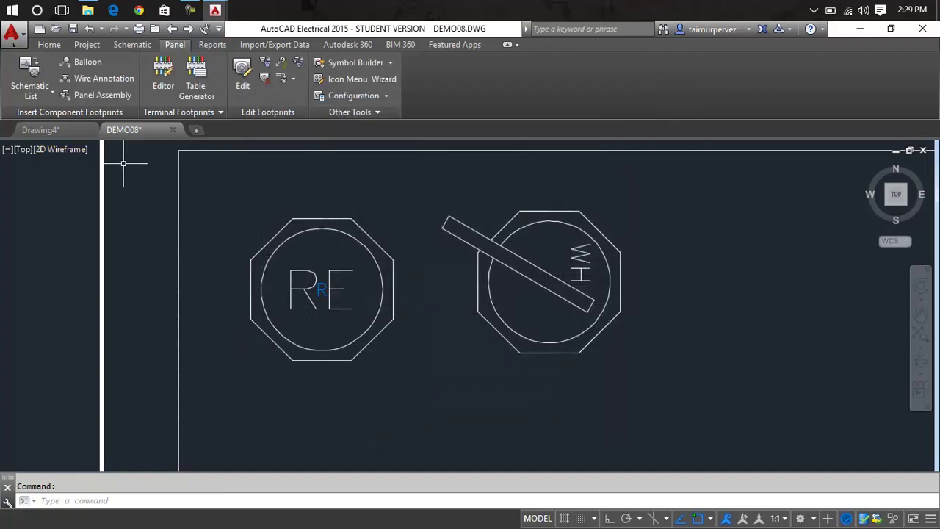
Add a balloon with a leader to the RE push button footprint and assign it item number 101.
{"action": "left_click", "coordinate": [86, 66]}
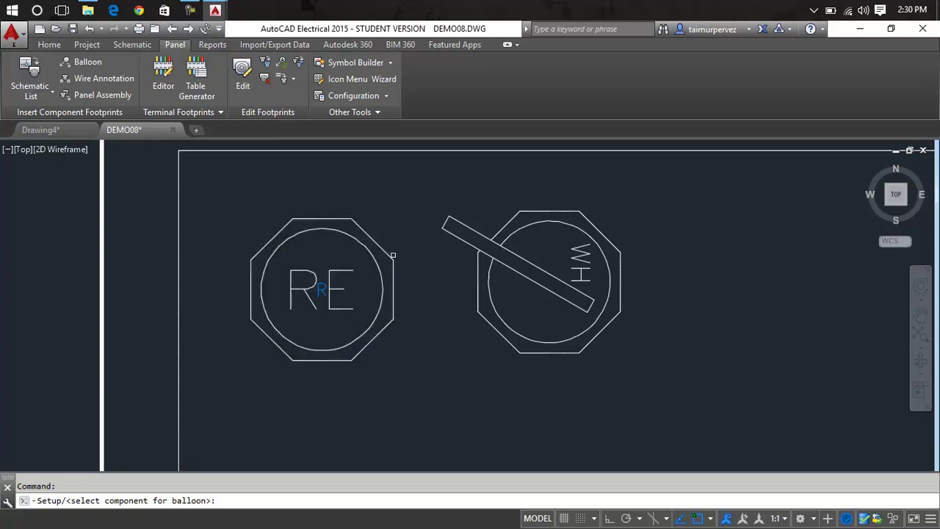
{"action": "left_click", "coordinate": [382, 249]}
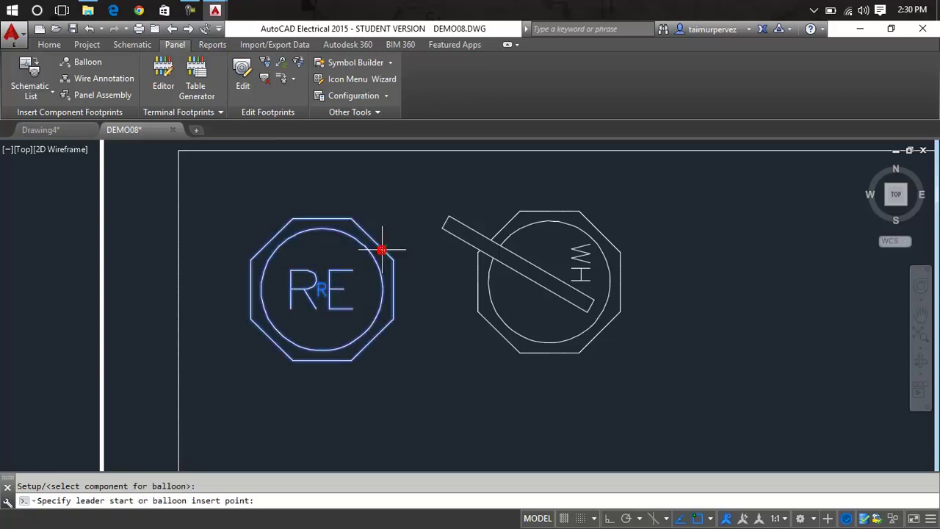
{"action": "left_click", "coordinate": [441, 191]}
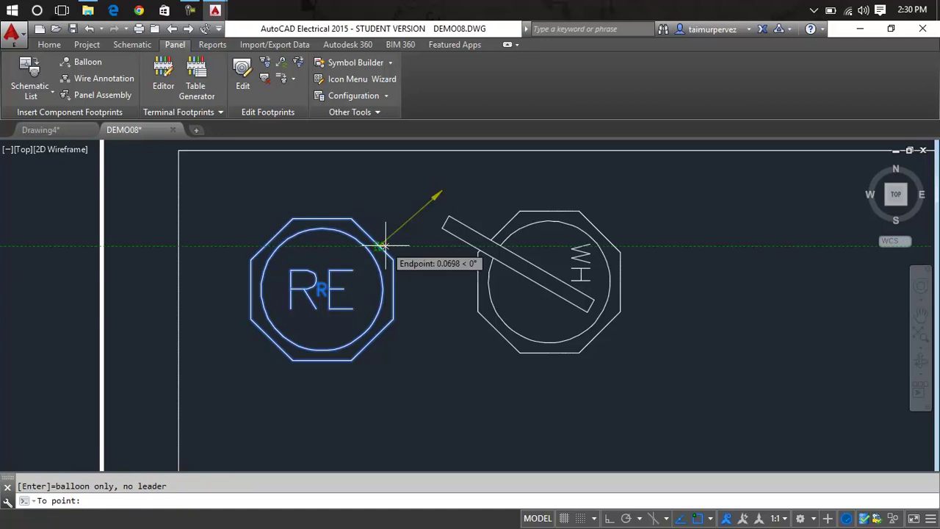
{"action": "left_click", "coordinate": [384, 245]}
{"action": "left_click", "coordinate": [352, 300]}
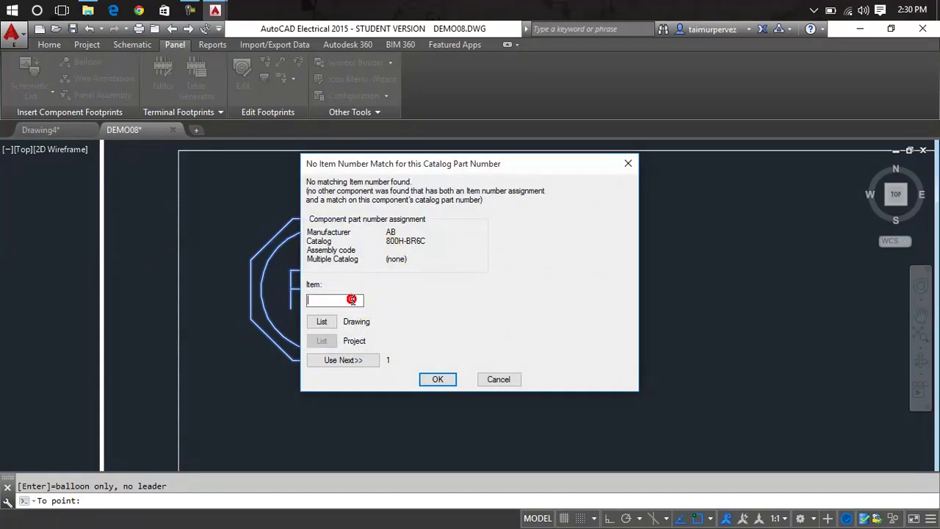
{"action": "type", "text": "101"}
{"action": "left_click", "coordinate": [435, 379]}
{"action": "scroll", "coordinate": [359, 233], "scroll_direction": "up", "scroll_amount": 6}
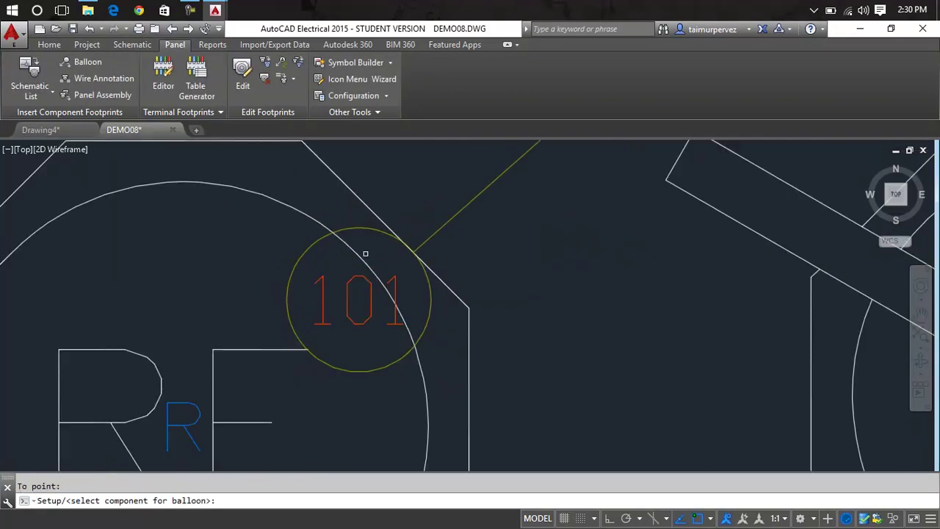
End the balloon command and undo the item 101 balloon on the RE push button.
{"action": "left_click", "coordinate": [445, 369]}
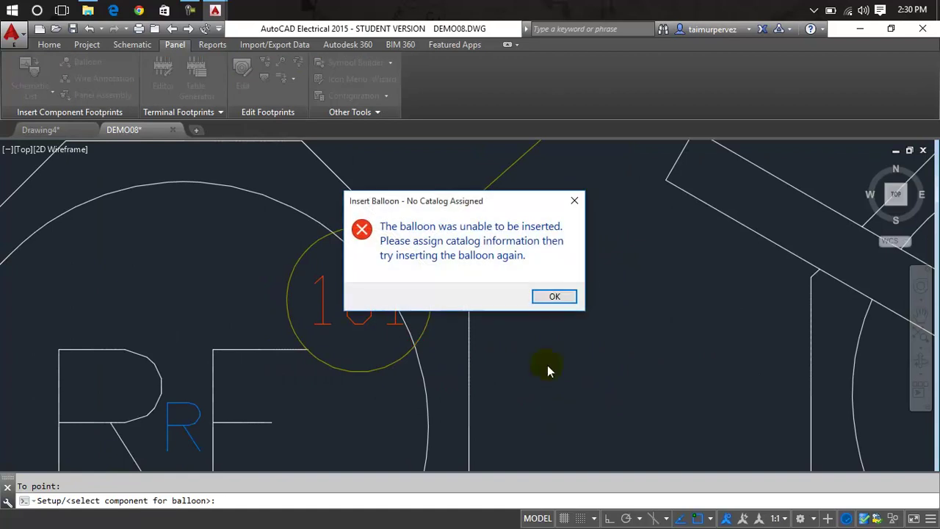
{"action": "left_click", "coordinate": [552, 296]}
{"action": "key", "text": "Escape"}
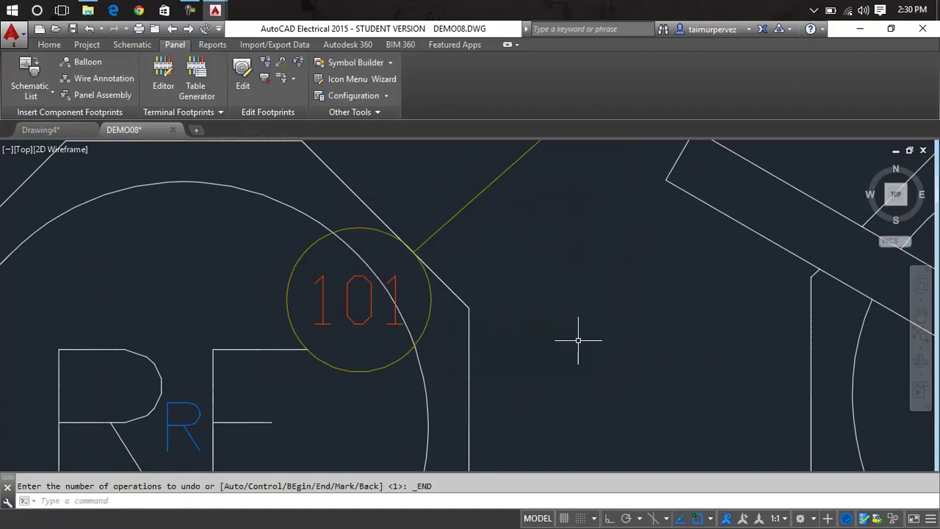
{"action": "key", "text": "ctrl+z"}
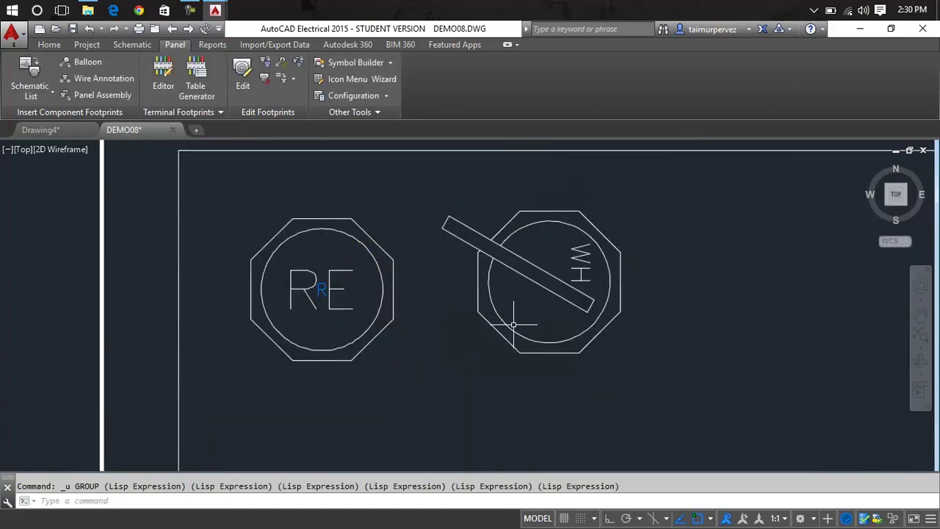
{"action": "left_click", "coordinate": [100, 65]}
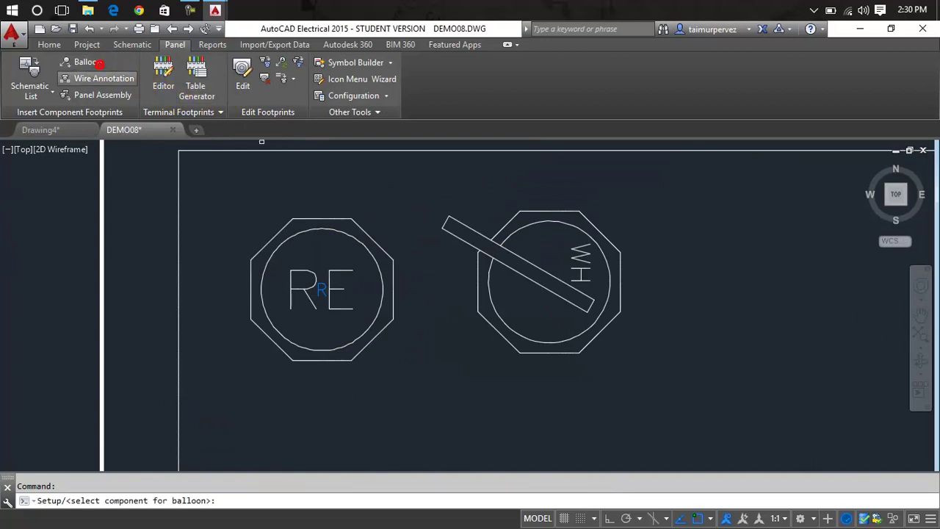
{"action": "key", "text": "Escape"}
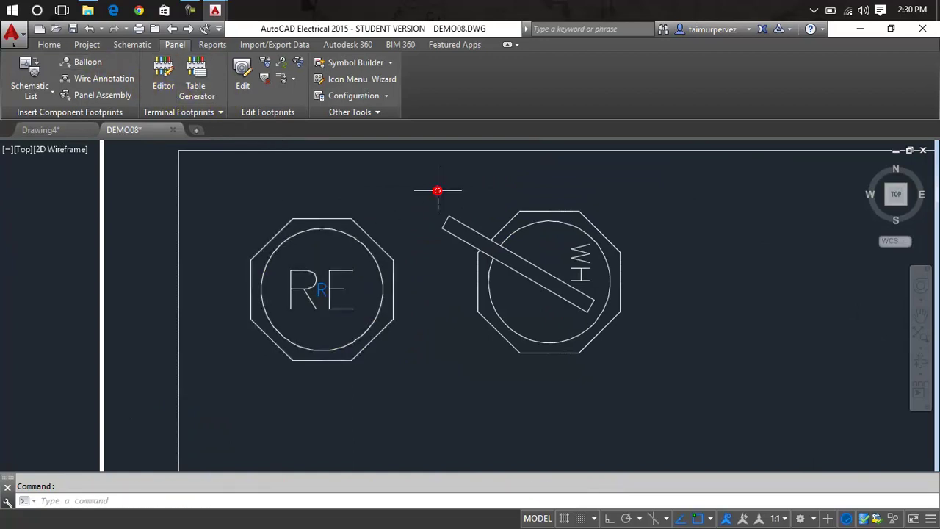
{"action": "left_click", "coordinate": [438, 190]}
{"action": "left_click", "coordinate": [388, 238]}
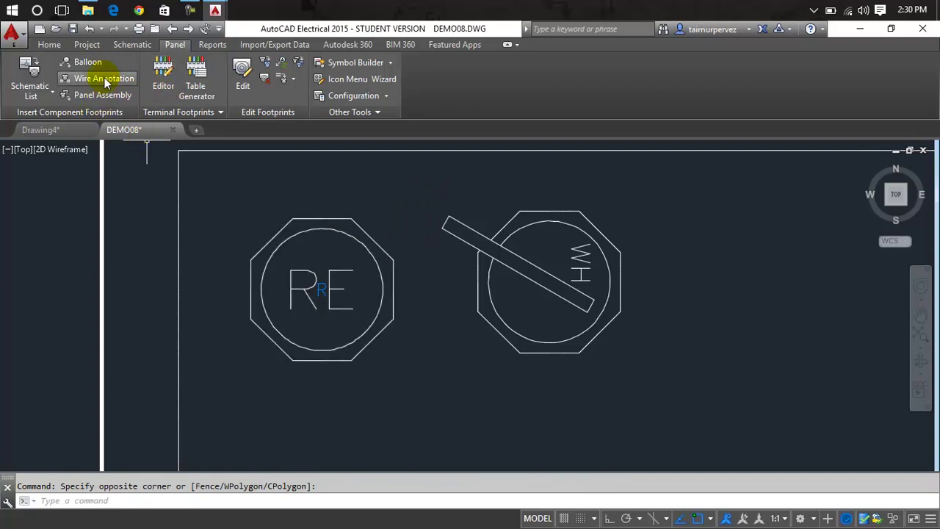
Try to balloon the RE push button footprint again with a leader and item number 001.
{"action": "left_click", "coordinate": [83, 63]}
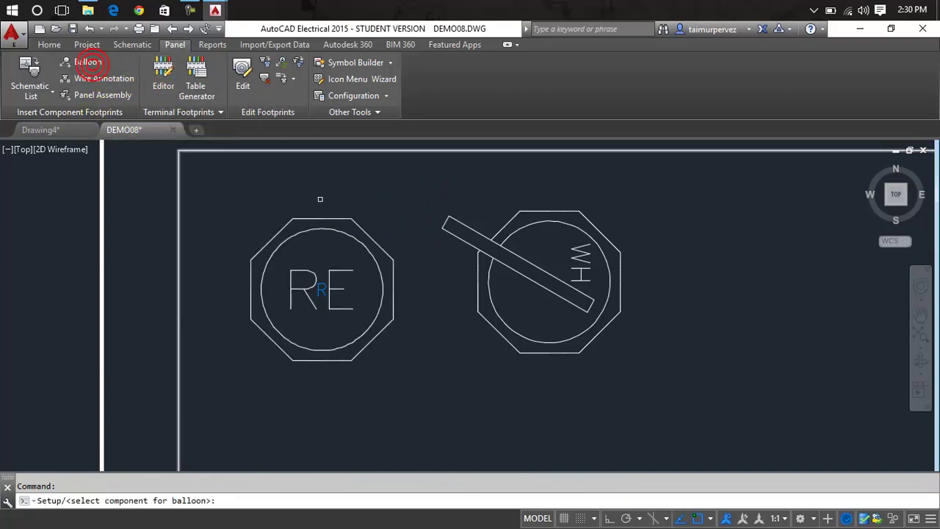
{"action": "left_click", "coordinate": [359, 232]}
{"action": "left_click", "coordinate": [434, 185]}
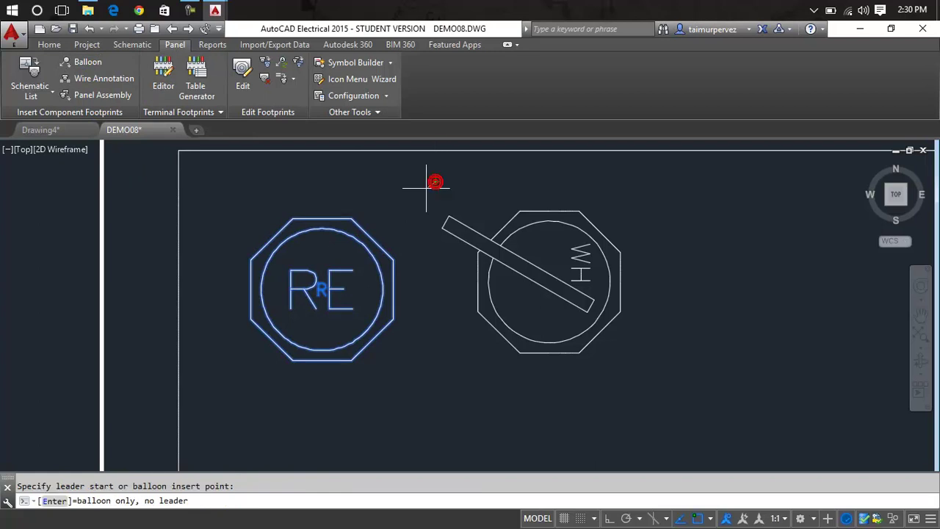
{"action": "left_click", "coordinate": [365, 254]}
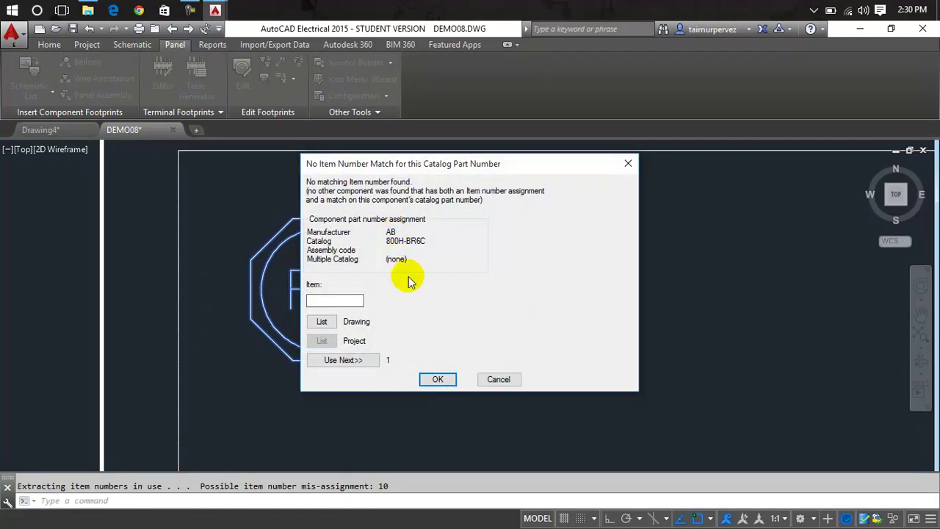
{"action": "type", "text": "001"}
{"action": "key", "text": "Return"}
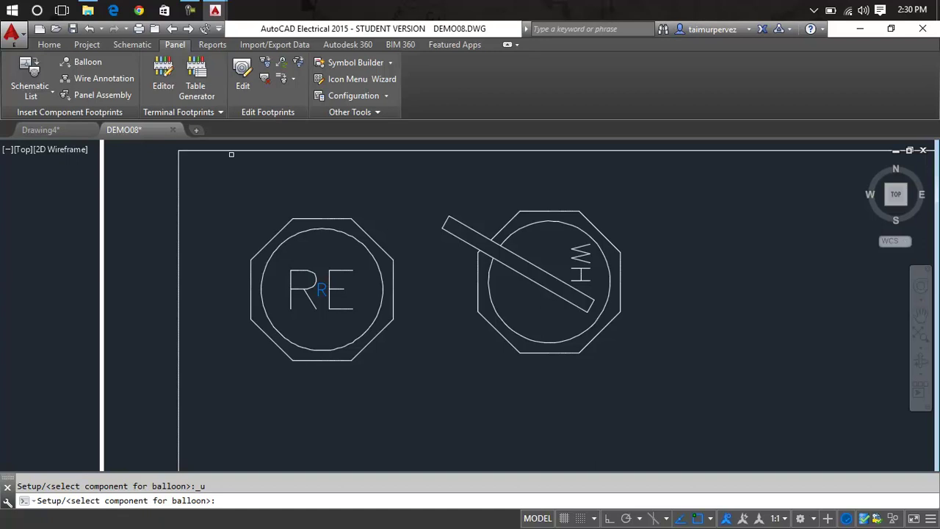
Add a balloon with a leader to the RE push button footprint in Panel2 and assign it item number 00.
{"action": "left_click", "coordinate": [366, 252]}
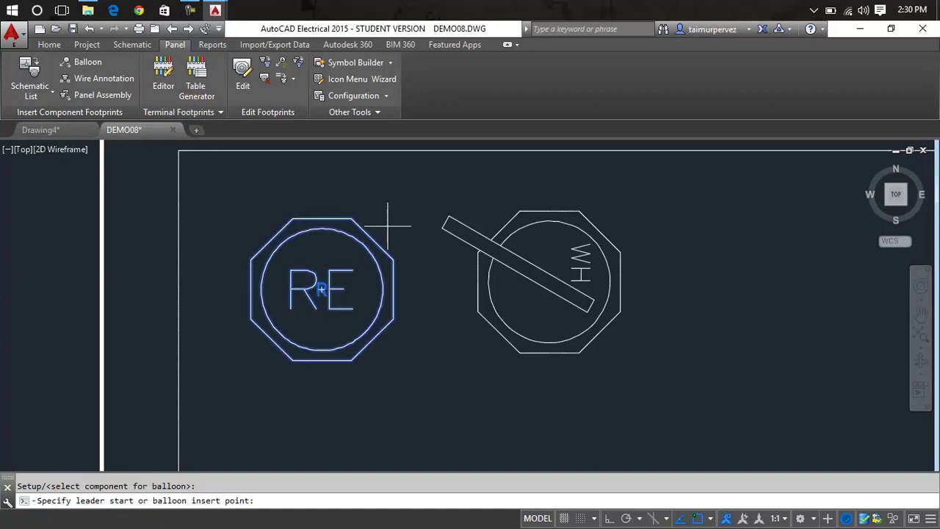
{"action": "left_click", "coordinate": [364, 250]}
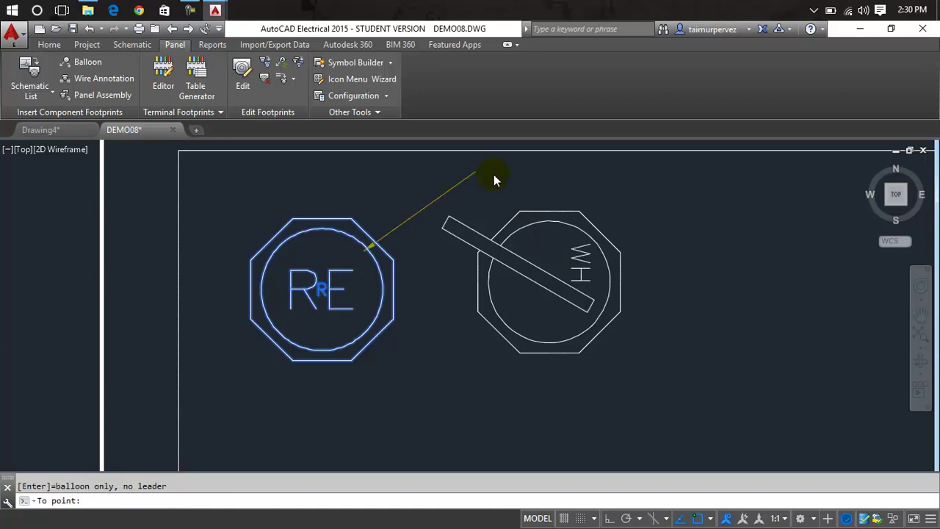
{"action": "left_click", "coordinate": [494, 174]}
{"action": "type", "text": "00"}
{"action": "key", "text": "Return"}
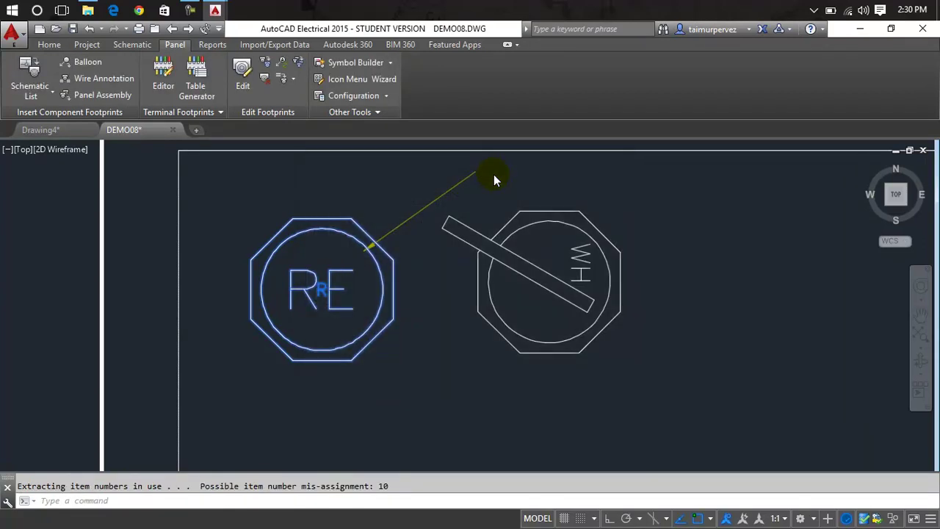
Examine the new balloon on the RE push button and its placement relative to Panel2 and the ballooned components of Operator Station #3.
{"action": "middle_click_drag", "start_coordinate": [493, 174], "coordinate": [314, 509]}
{"action": "scroll", "coordinate": [424, 307], "scroll_direction": "down", "scroll_amount": 4}
{"action": "scroll", "coordinate": [628, 376], "scroll_direction": "up", "scroll_amount": 8}
{"action": "scroll", "coordinate": [741, 353], "scroll_direction": "down", "scroll_amount": 6}
{"action": "scroll", "coordinate": [605, 404], "scroll_direction": "down", "scroll_amount": 4}
{"action": "middle_click_drag", "start_coordinate": [605, 406], "coordinate": [627, 143]}
{"action": "scroll", "coordinate": [459, 206], "scroll_direction": "up", "scroll_amount": 6}
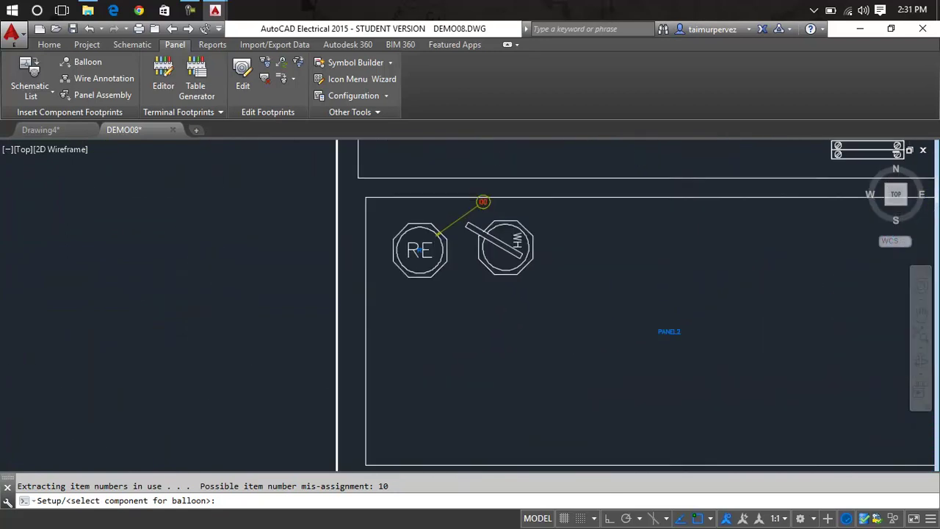
{"action": "scroll", "coordinate": [546, 204], "scroll_direction": "down", "scroll_amount": 8}
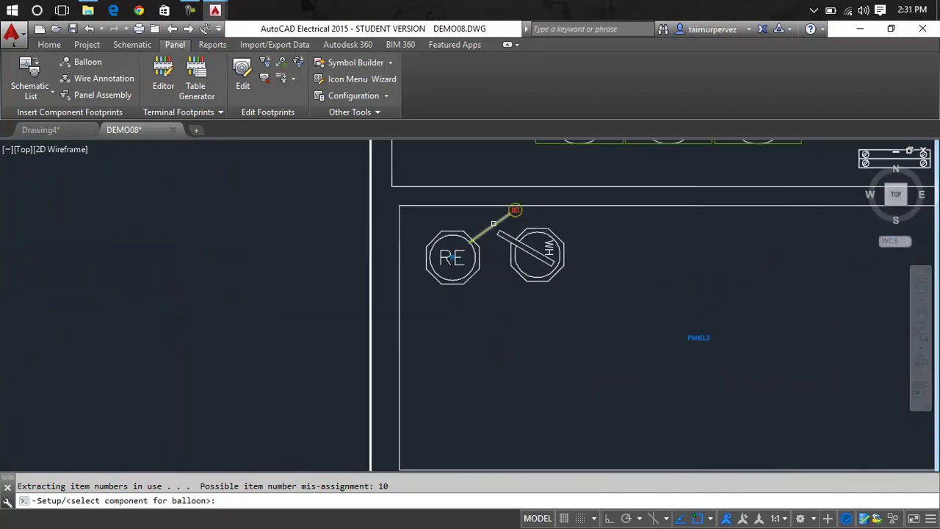
{"action": "middle_click_drag", "start_coordinate": [585, 234], "coordinate": [472, 311]}
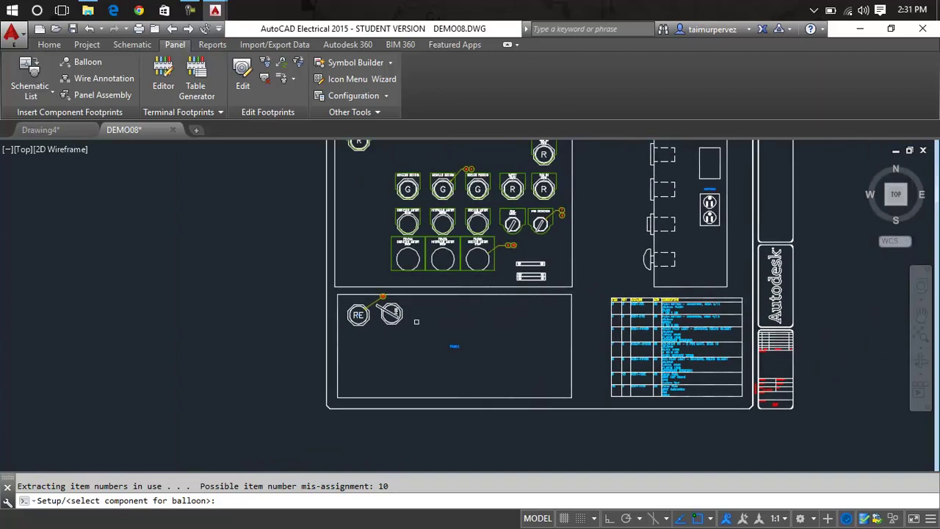
Run wire annotation for the entire active drawing and all location codes, using the Wire number (Wire layer) format.
{"action": "left_click", "coordinate": [105, 79]}
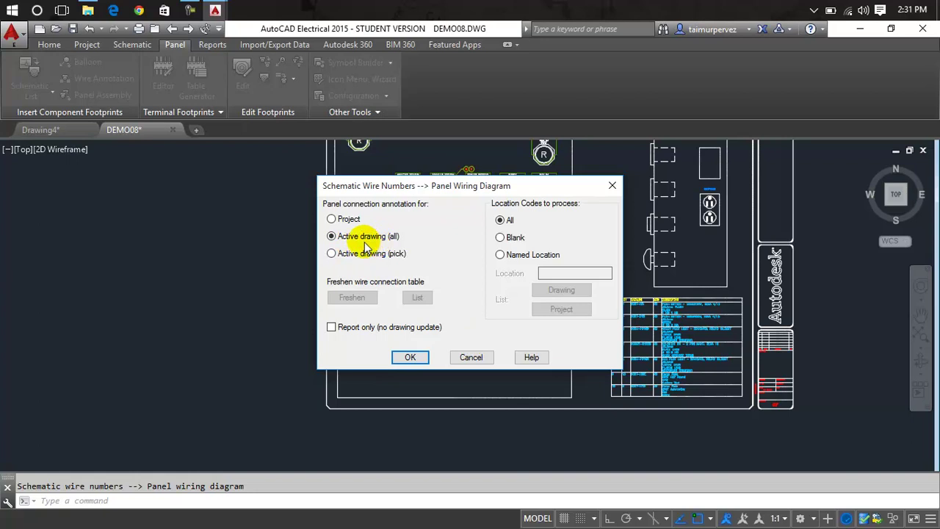
{"action": "left_click", "coordinate": [411, 358]}
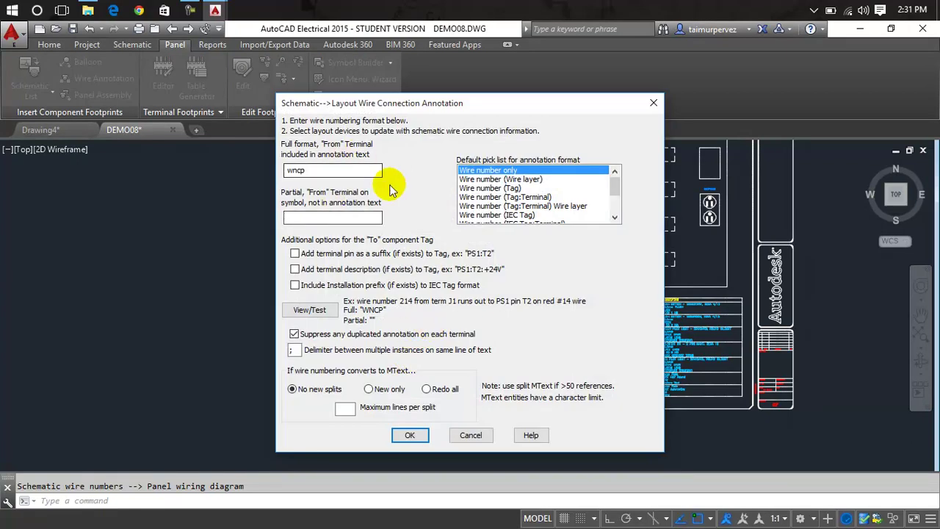
{"action": "left_click", "coordinate": [476, 180]}
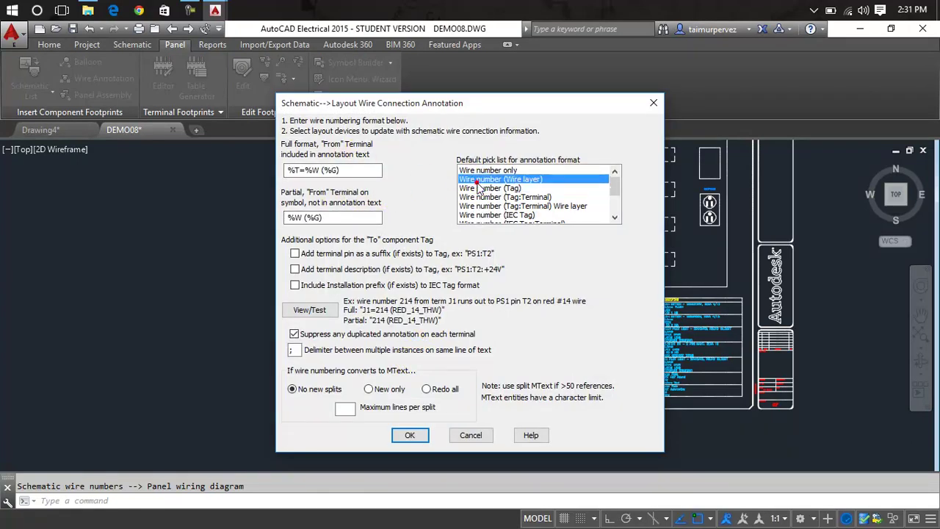
{"action": "left_click", "coordinate": [410, 435]}
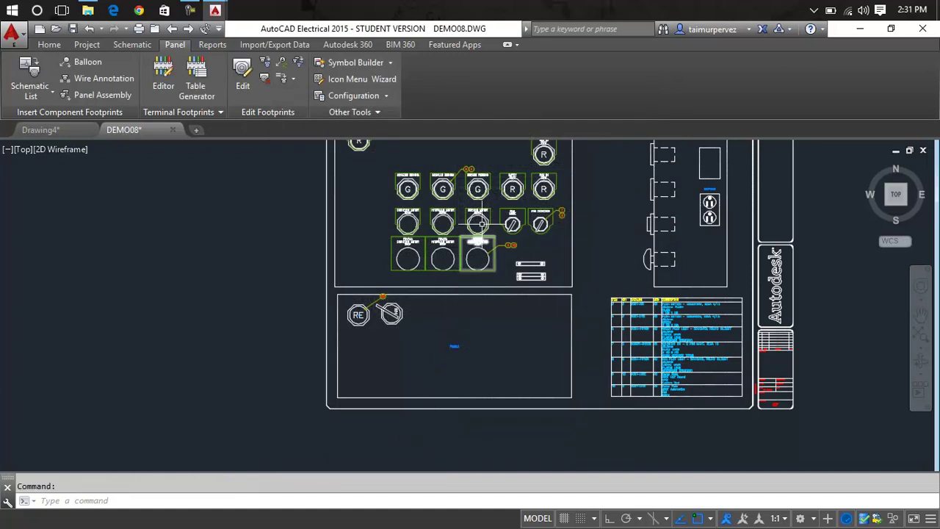
{"action": "scroll", "coordinate": [615, 185], "scroll_direction": "up", "scroll_amount": 6}
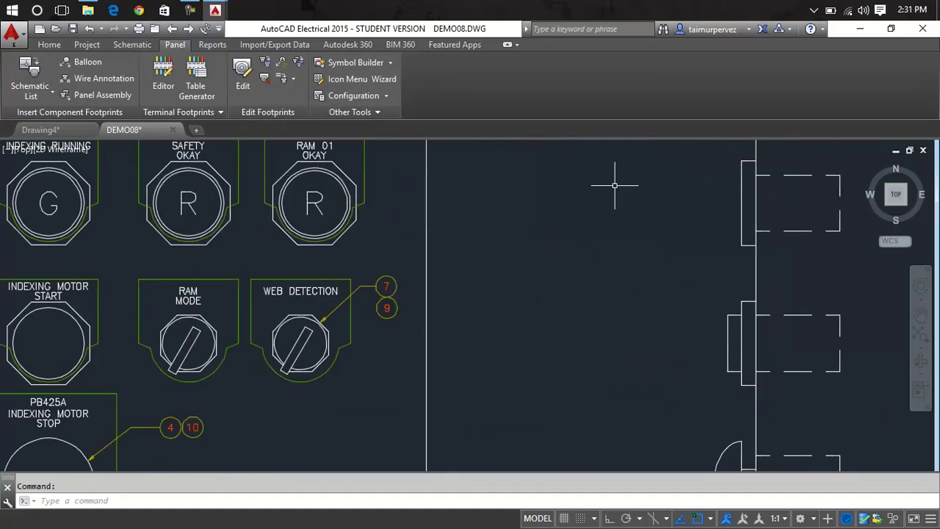
{"action": "scroll", "coordinate": [615, 185], "scroll_direction": "down", "scroll_amount": 4}
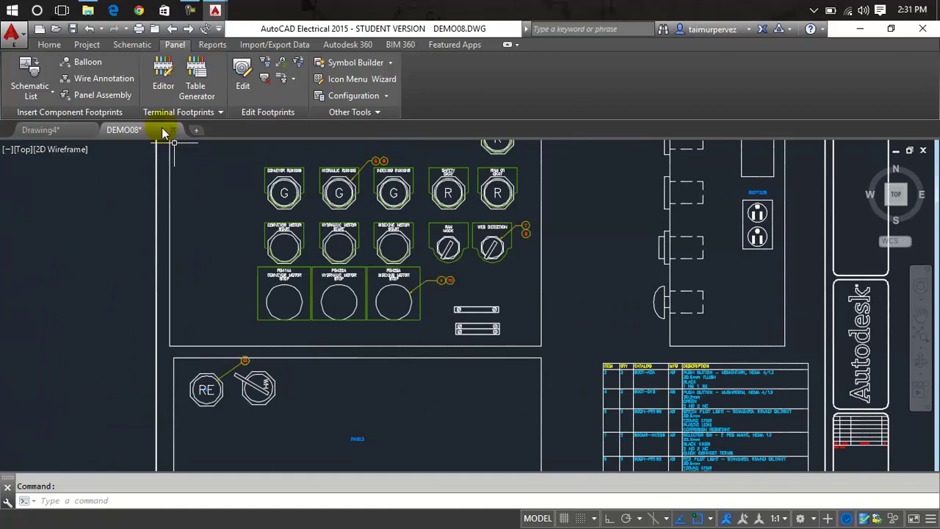
Insert the circ24 drawing as a panel assembly below the RE footprint in Panel2, converting non-Electrical blocks to footprints with attribute templates.
{"action": "left_click", "coordinate": [117, 100]}
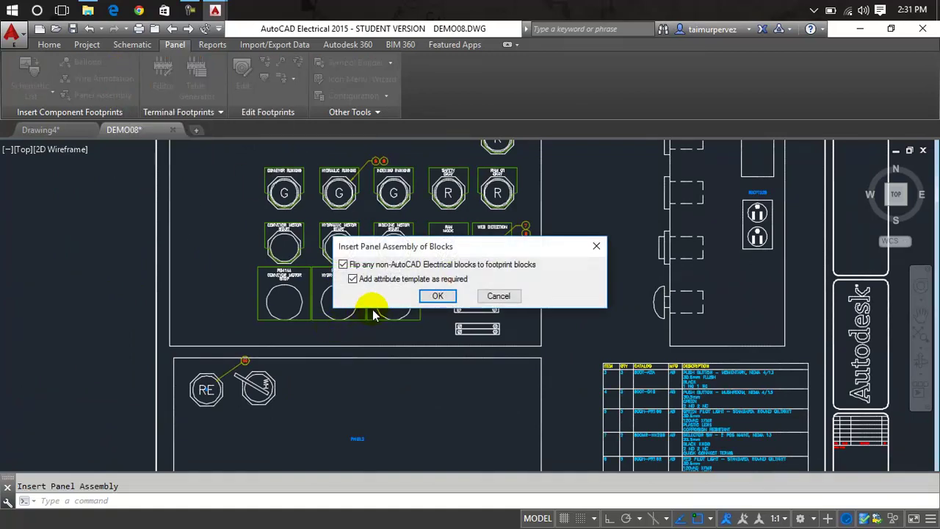
{"action": "left_click", "coordinate": [430, 297]}
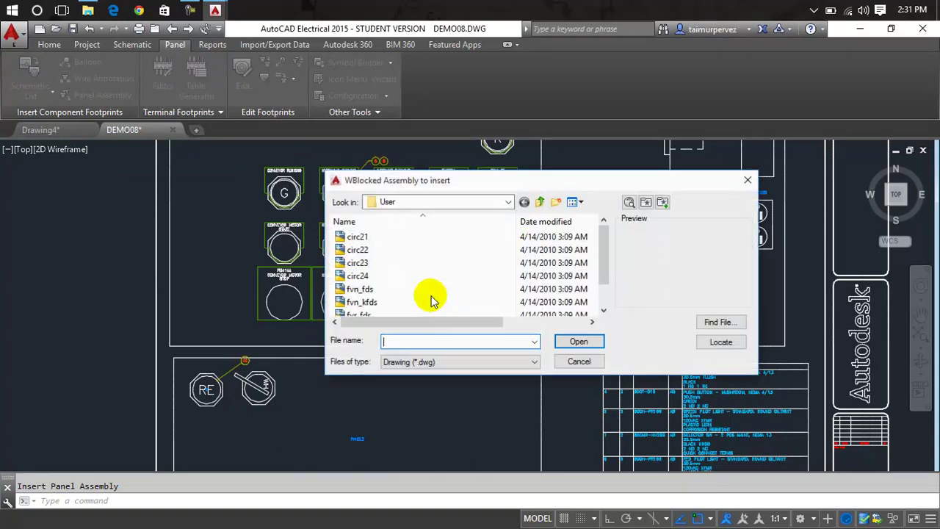
{"action": "double_click", "coordinate": [359, 277]}
{"action": "scroll", "coordinate": [335, 377], "scroll_direction": "down", "scroll_amount": 3}
{"action": "middle_click_drag", "start_coordinate": [344, 377], "coordinate": [343, 292]}
{"action": "scroll", "coordinate": [296, 305], "scroll_direction": "up", "scroll_amount": 4}
{"action": "left_click", "coordinate": [294, 304]}
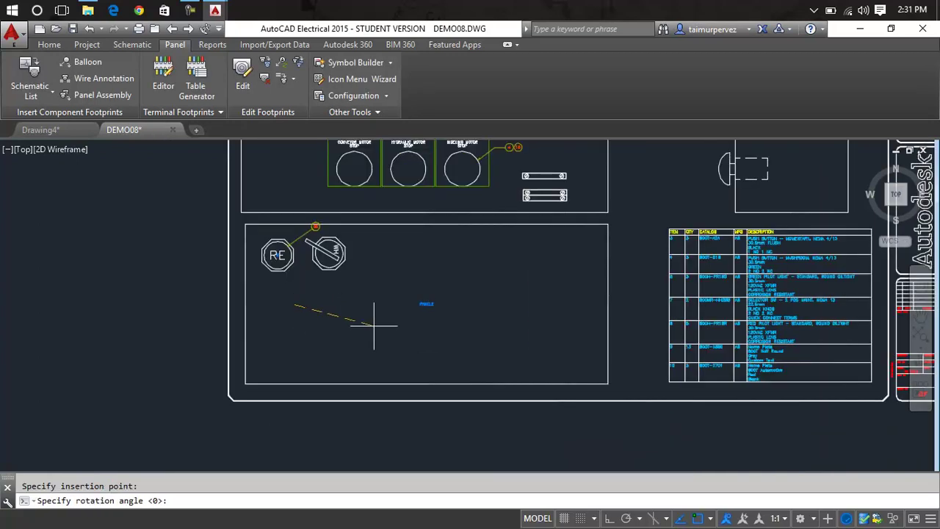
{"action": "left_click", "coordinate": [467, 304]}
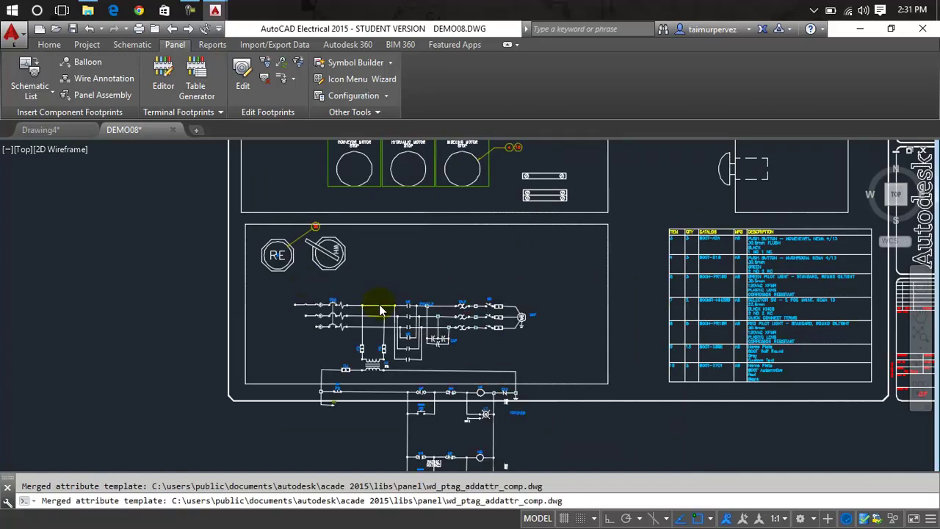
Inspect the inserted circuit assembly and undo its insertion in Panel2.
{"action": "scroll", "coordinate": [412, 341], "scroll_direction": "down", "scroll_amount": 1}
{"action": "middle_click_drag", "start_coordinate": [422, 355], "coordinate": [401, 249]}
{"action": "scroll", "coordinate": [402, 249], "scroll_direction": "up", "scroll_amount": 4}
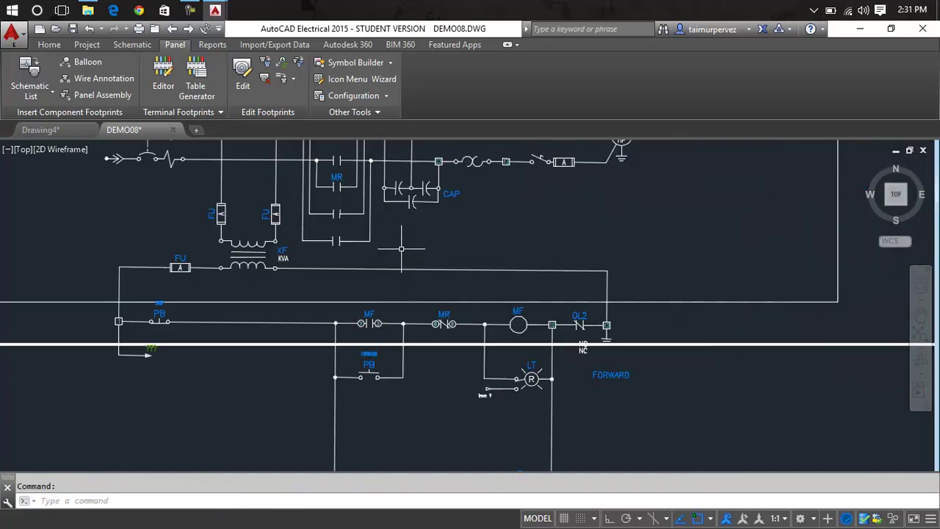
{"action": "scroll", "coordinate": [402, 249], "scroll_direction": "down", "scroll_amount": 5}
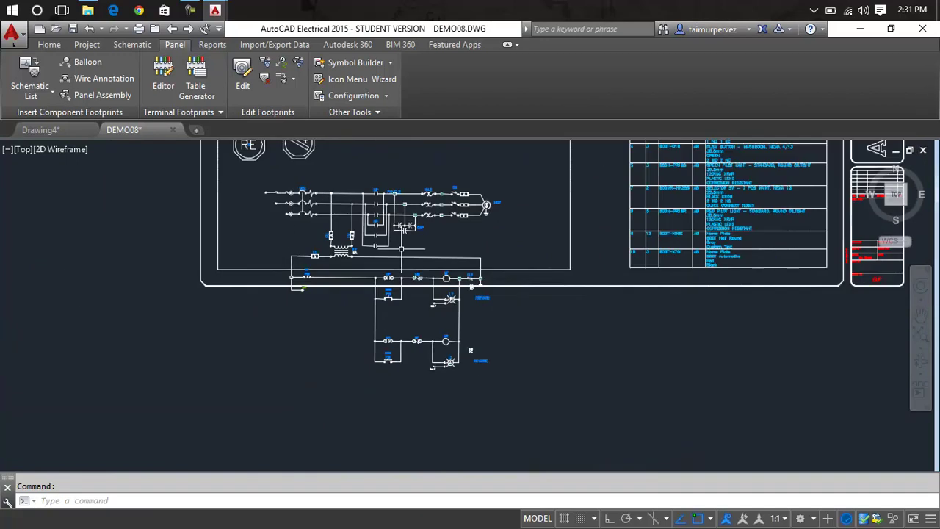
{"action": "key", "text": "ctrl+z"}
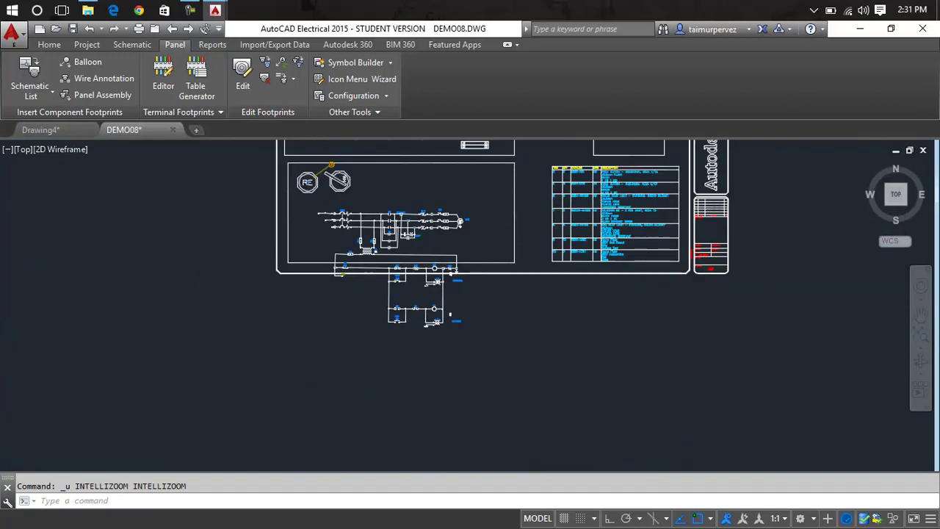
{"action": "key", "text": "ctrl+z"}
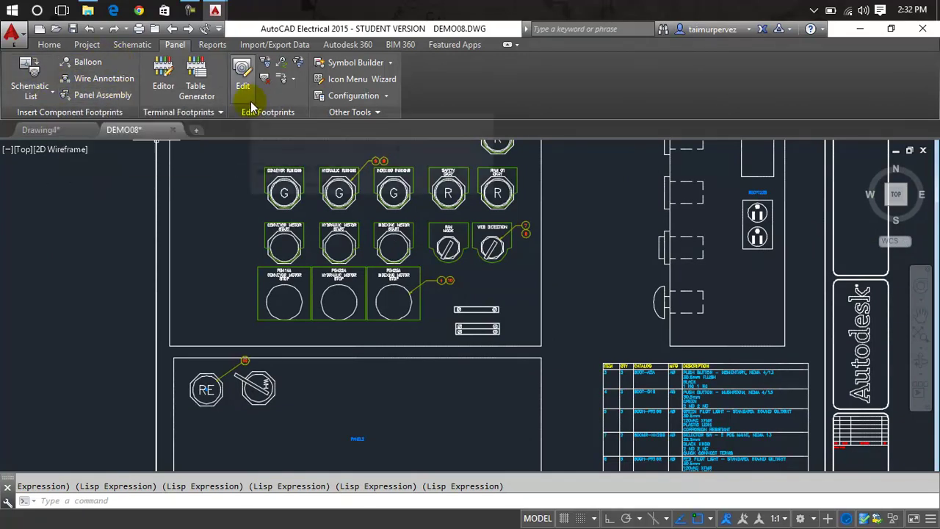
{"action": "scroll", "coordinate": [276, 386], "scroll_direction": "down", "scroll_amount": 2}
{"action": "middle_click_drag", "start_coordinate": [278, 379], "coordinate": [285, 293]}
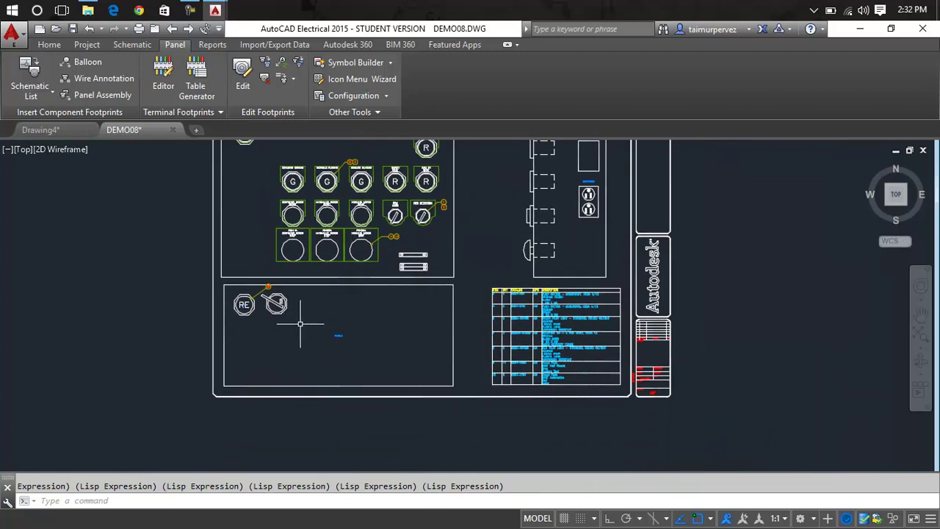